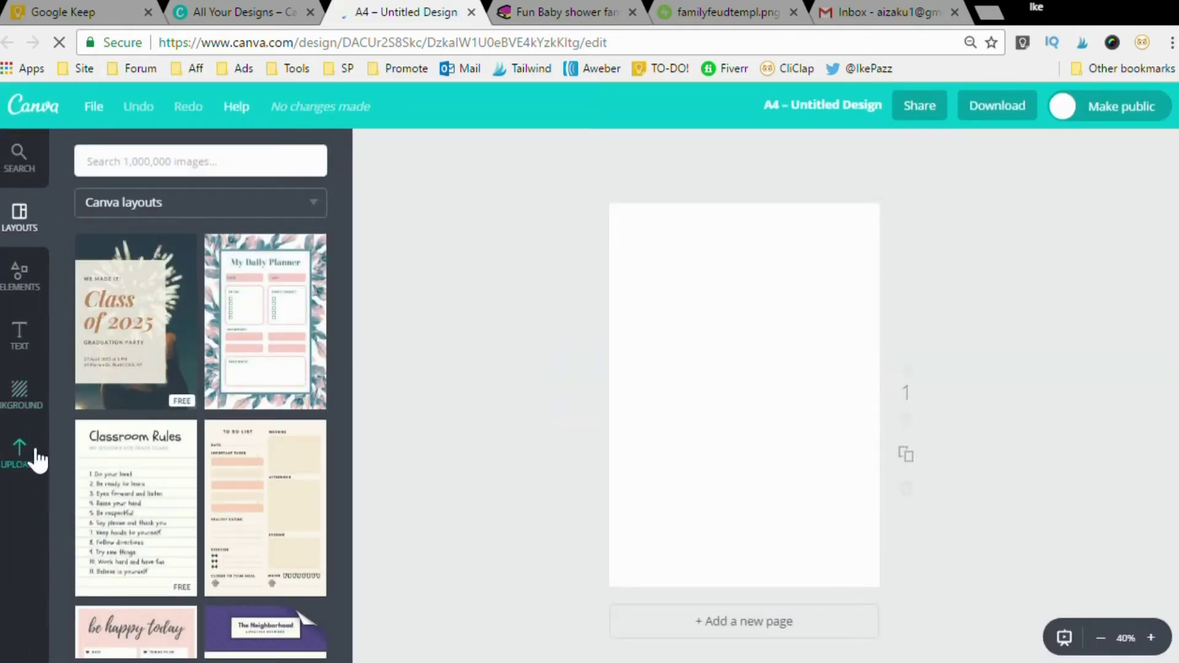
Upload the BABY FEUD! striped-border PNG into the Uploads panel
{"action": "left_click", "coordinate": [34, 457]}
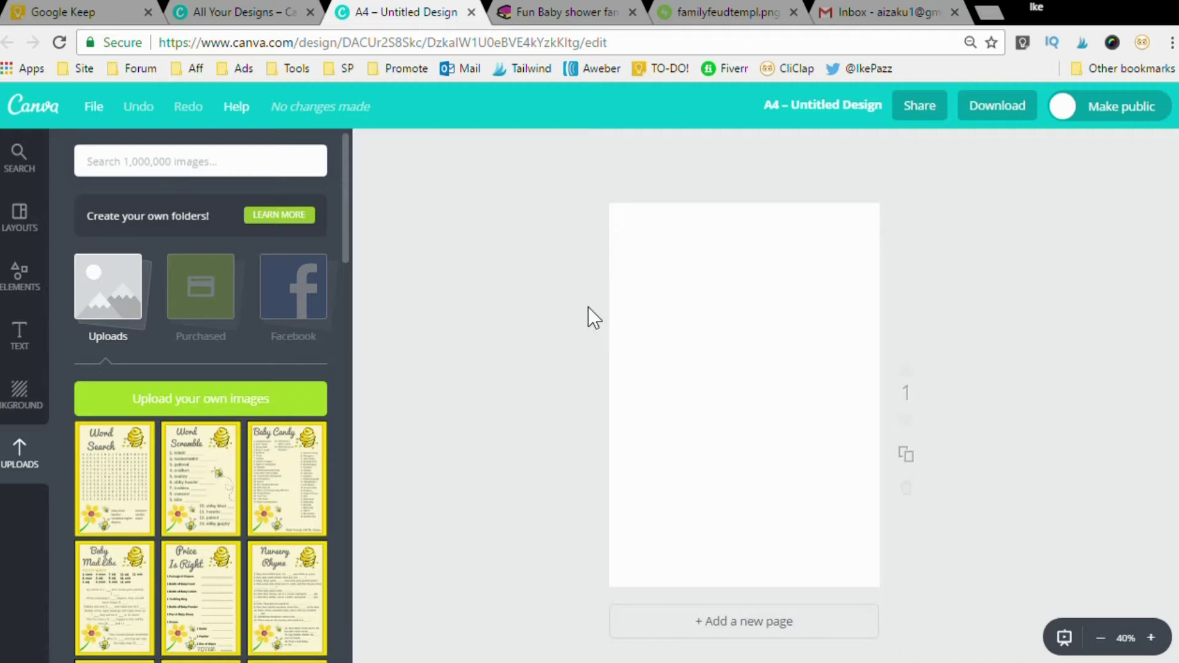
{"action": "left_click_drag", "start_coordinate": [1095, 165], "coordinate": [273, 465]}
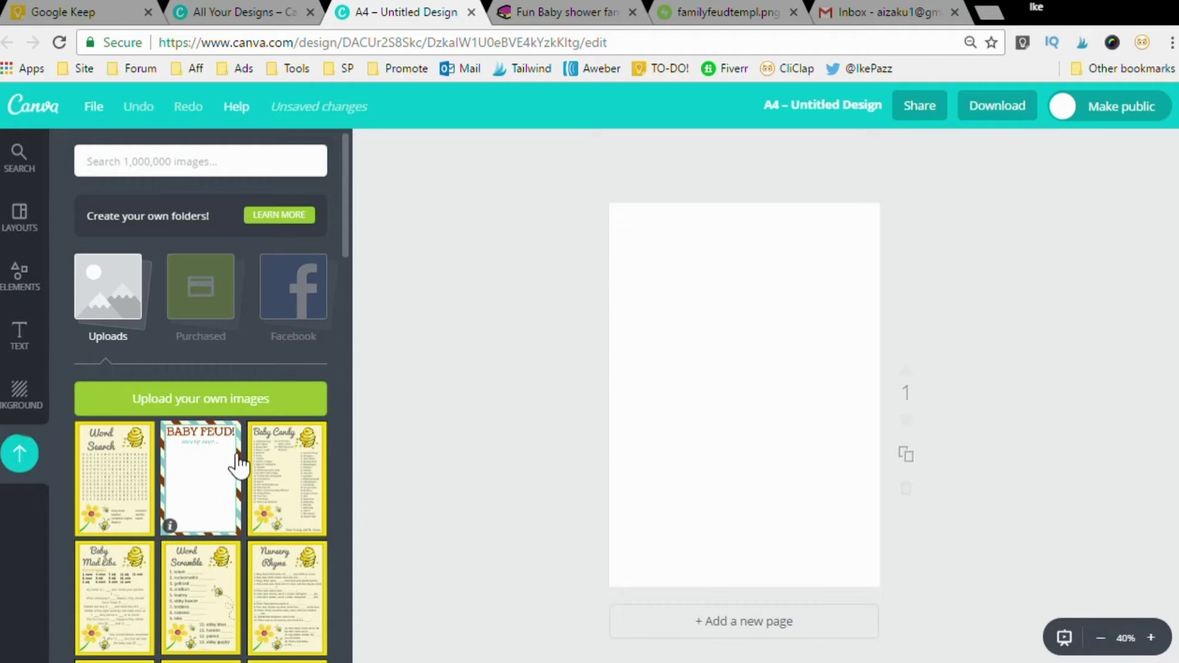
Add the BABY FEUD! image to the A4 page and stretch it to all page edges
{"action": "left_click", "coordinate": [194, 470]}
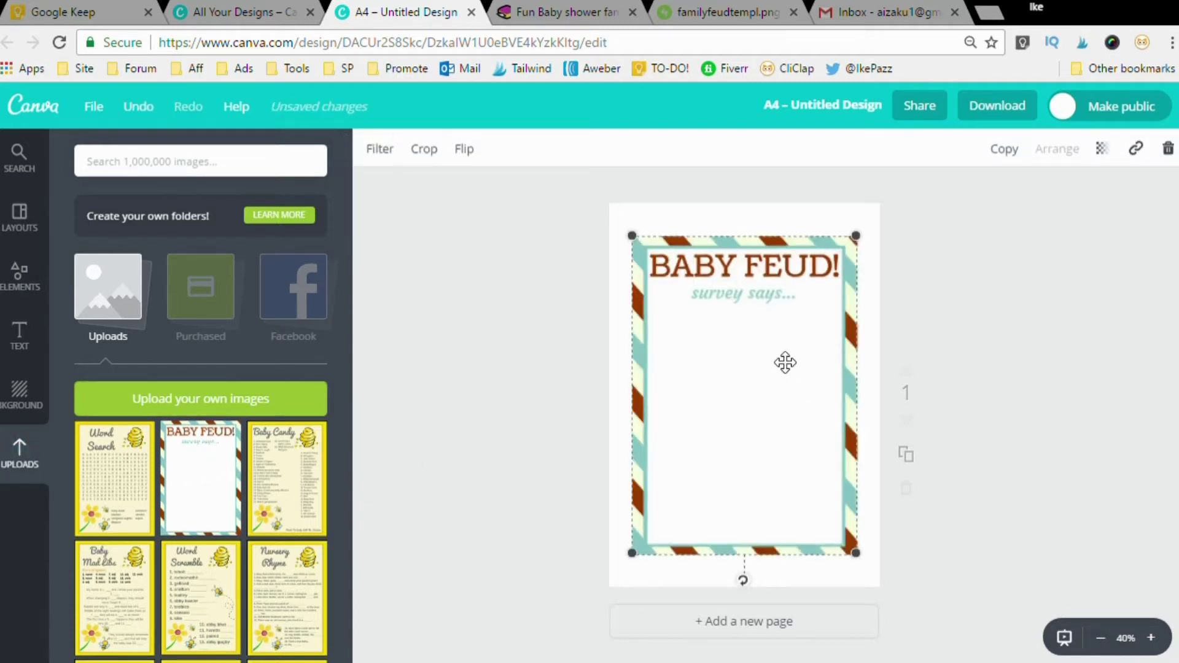
{"action": "left_click_drag", "start_coordinate": [644, 245], "coordinate": [609, 203]}
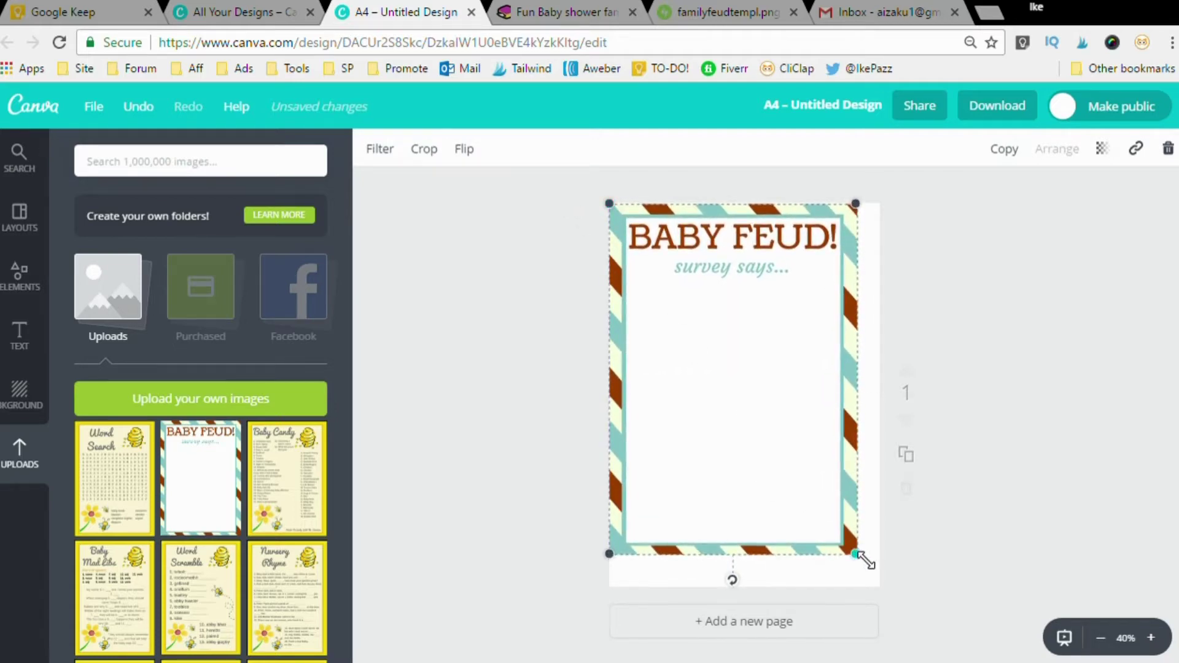
{"action": "left_click_drag", "start_coordinate": [855, 554], "coordinate": [860, 613]}
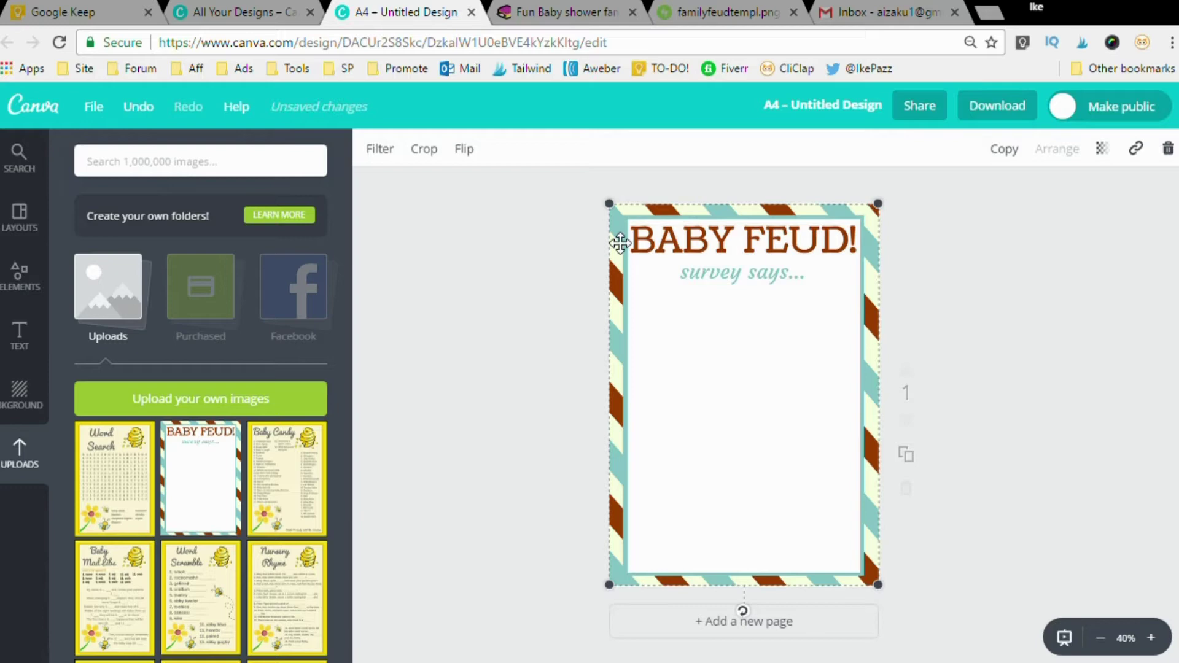
{"action": "left_click_drag", "start_coordinate": [622, 214], "coordinate": [621, 213]}
{"action": "left_click", "coordinate": [498, 310]}
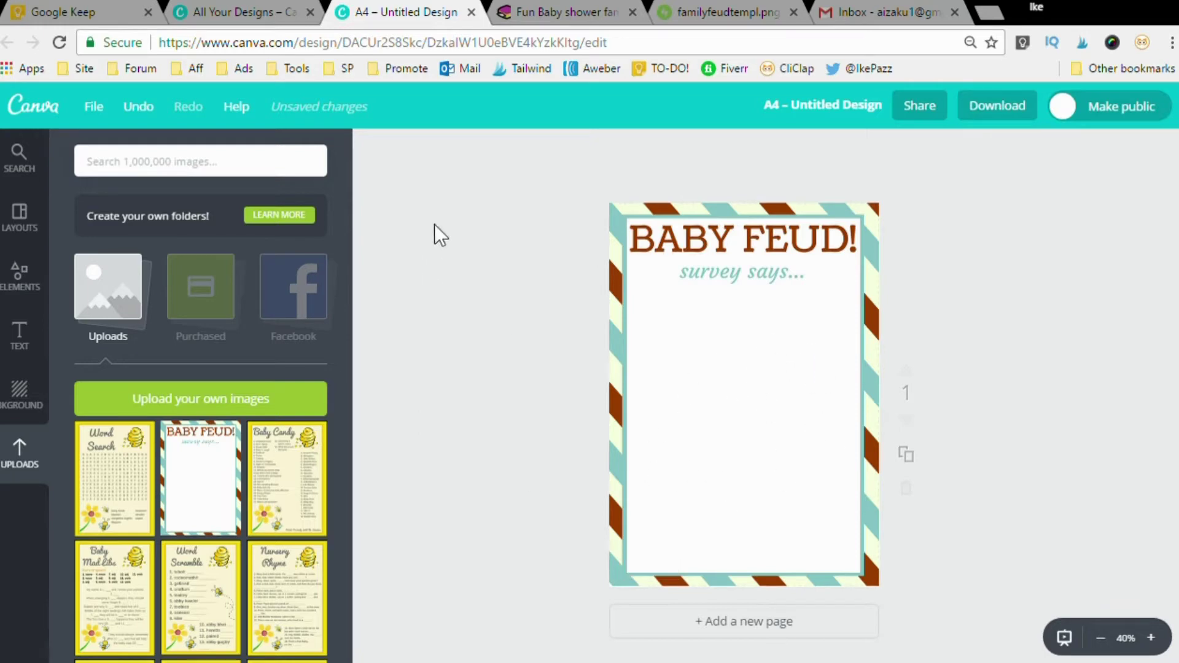
Copy the quiz questions from the Fun Baby shower page and return to the Canva design
{"action": "left_click", "coordinate": [571, 12]}
{"action": "scroll", "coordinate": [363, 405], "scroll_direction": "up", "scroll_amount": 6}
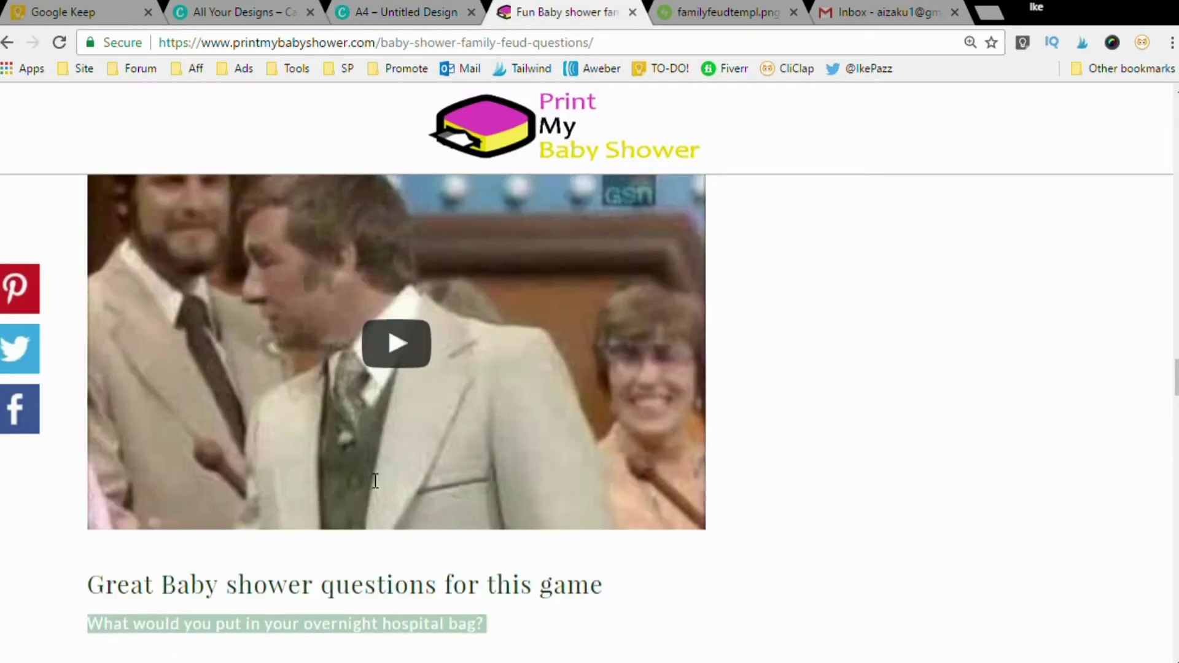
{"action": "scroll", "coordinate": [377, 467], "scroll_direction": "down", "scroll_amount": 8}
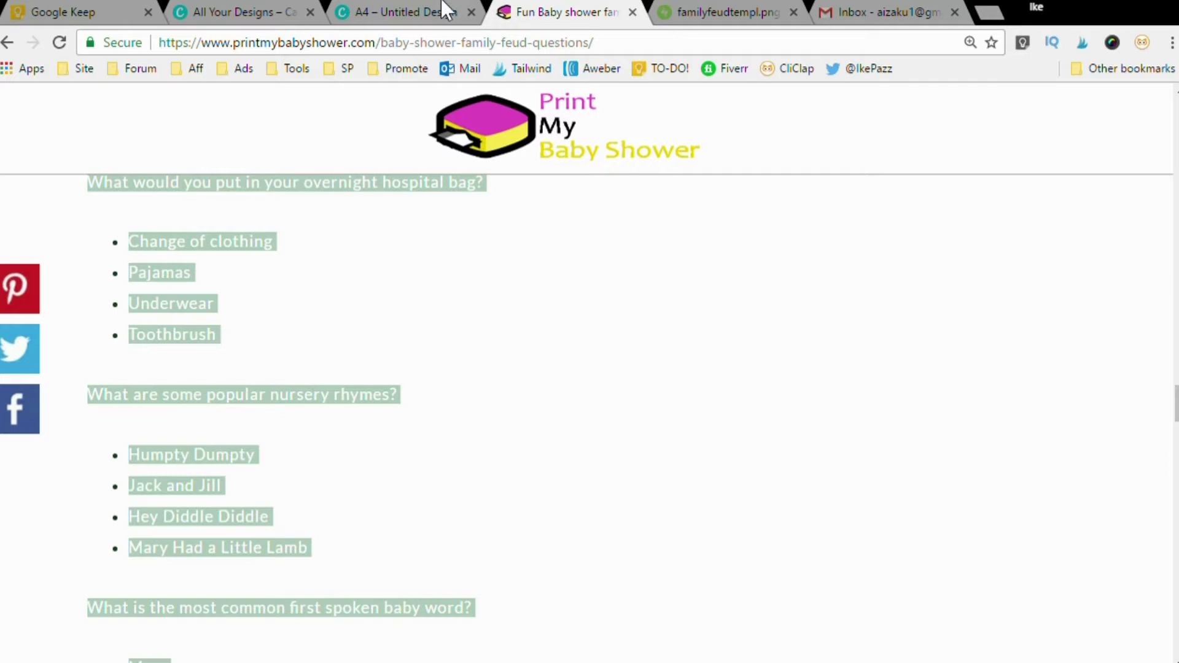
{"action": "left_click", "coordinate": [424, 13]}
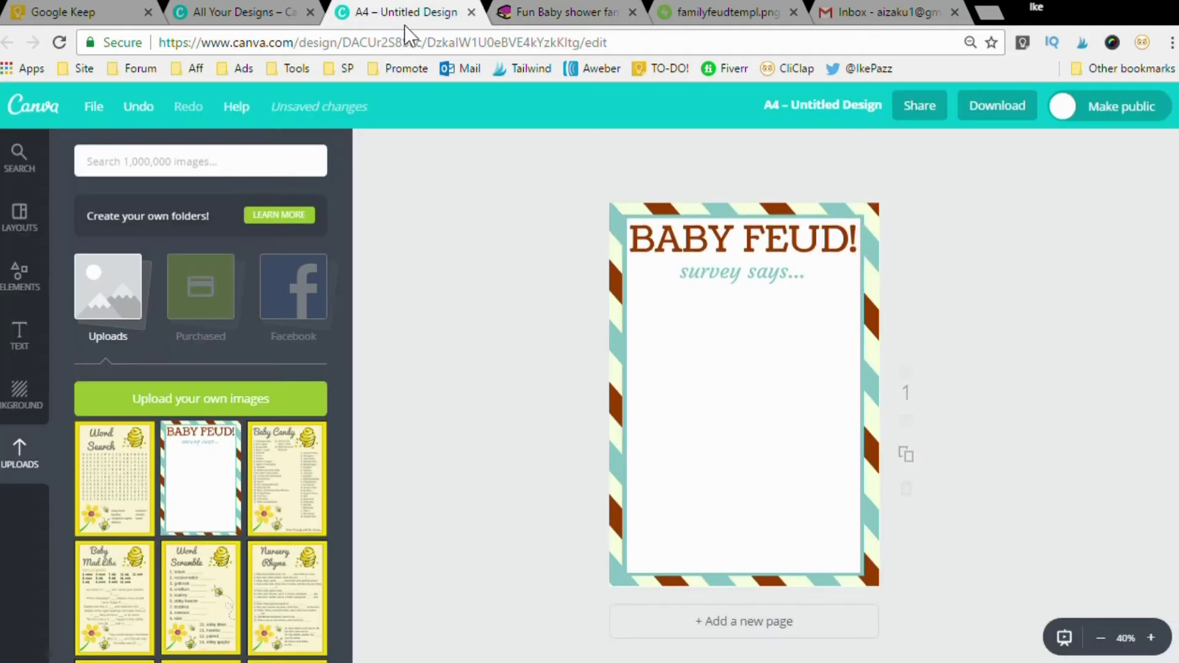
Paste the quiz questions into a new heading text box placed under 'survey says...'
{"action": "left_click", "coordinate": [38, 343]}
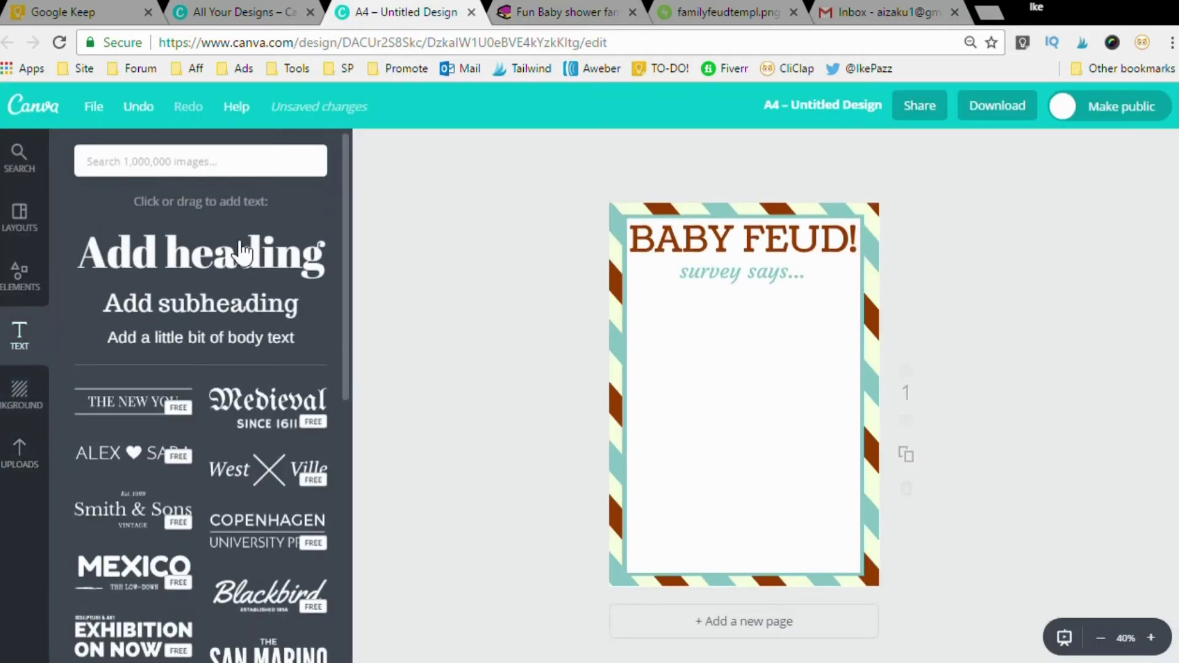
{"action": "left_click", "coordinate": [209, 258]}
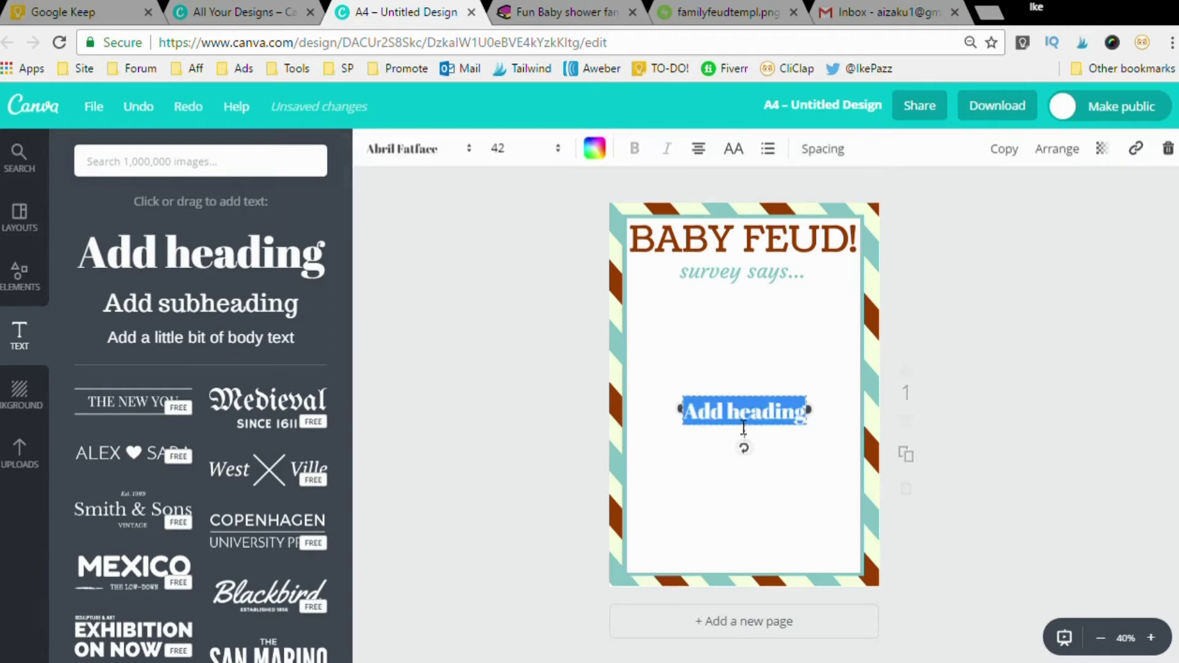
{"action": "key", "text": "ctrl+v"}
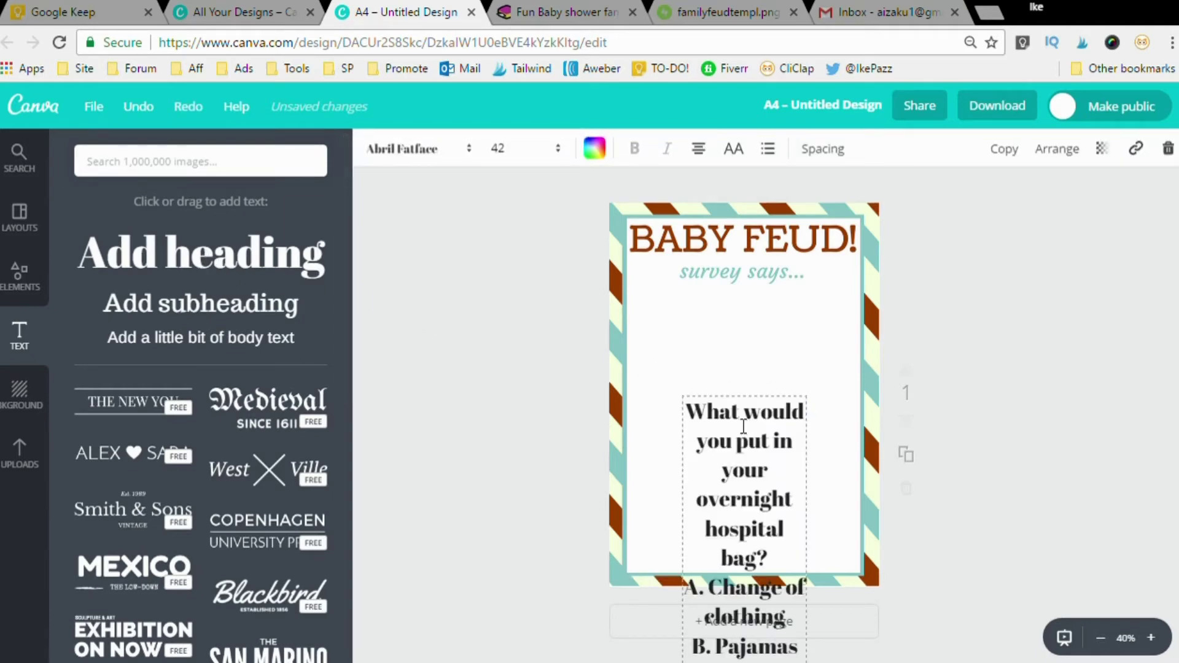
{"action": "left_click_drag", "start_coordinate": [748, 400], "coordinate": [726, 302]}
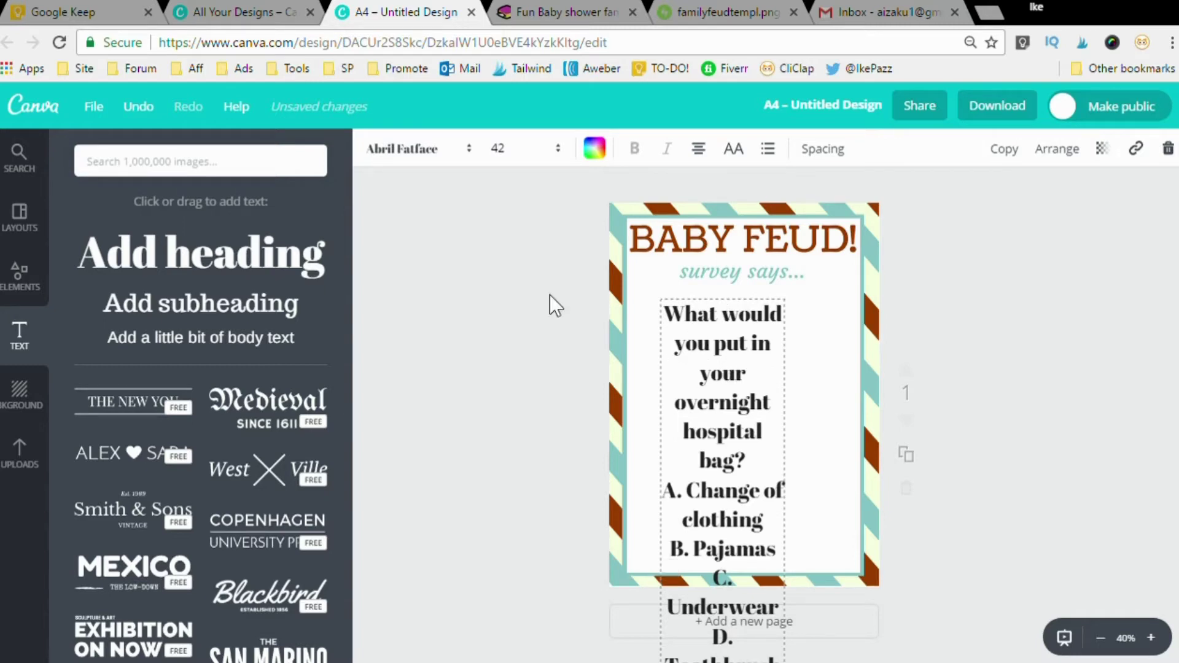
Make the quiz text 12 pt and left-aligned, then bring up the font list
{"action": "left_click", "coordinate": [562, 157]}
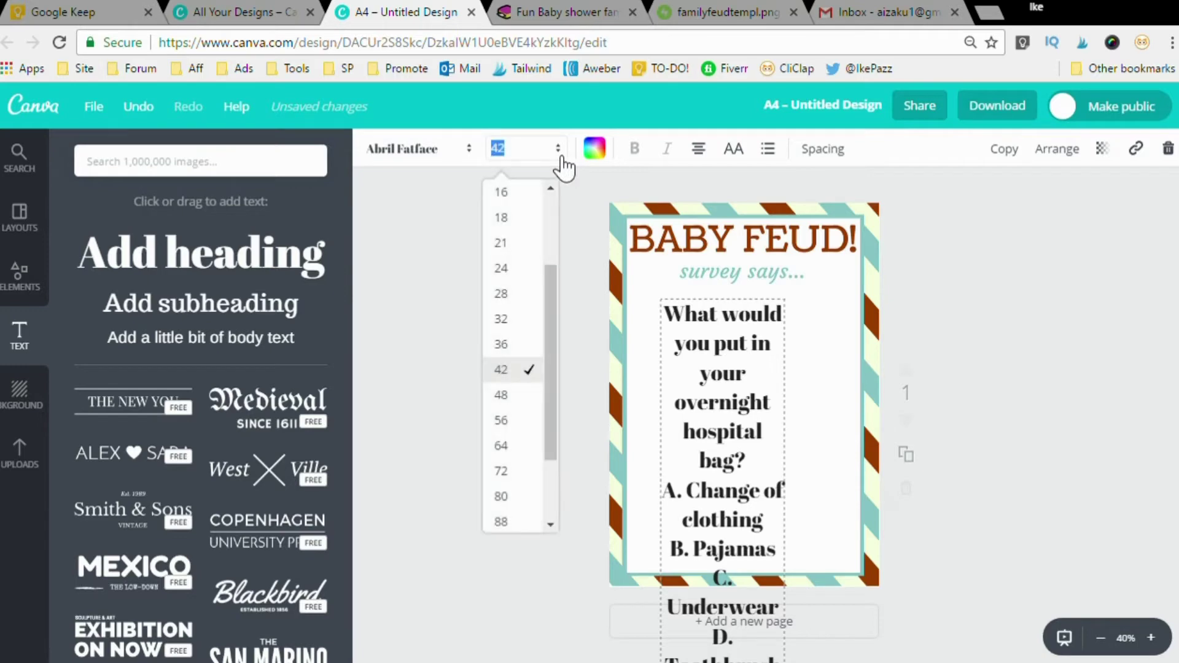
{"action": "scroll", "coordinate": [556, 208], "scroll_direction": "up", "scroll_amount": 3}
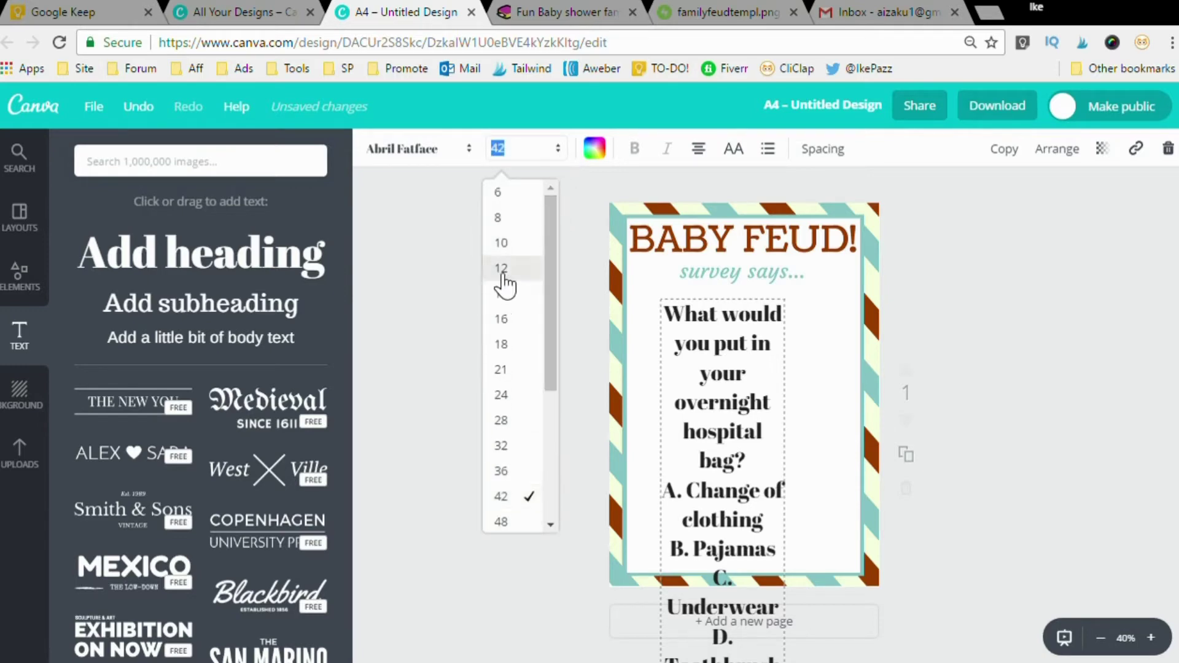
{"action": "left_click", "coordinate": [501, 268]}
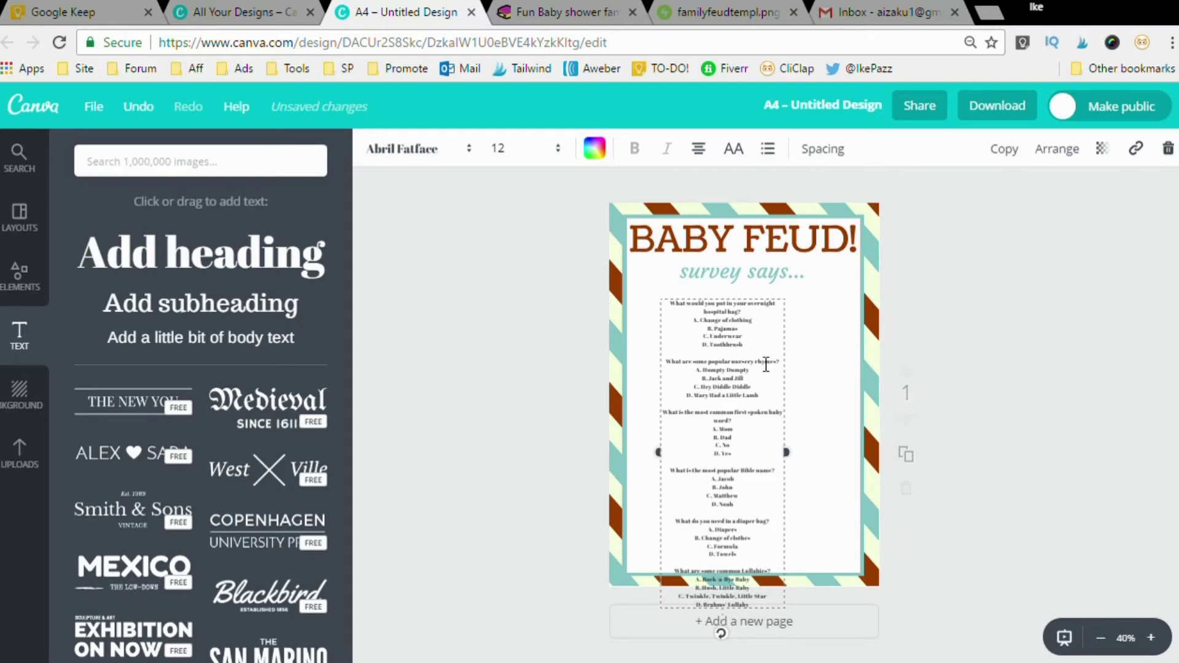
{"action": "left_click", "coordinate": [710, 156]}
{"action": "left_click", "coordinate": [704, 200]}
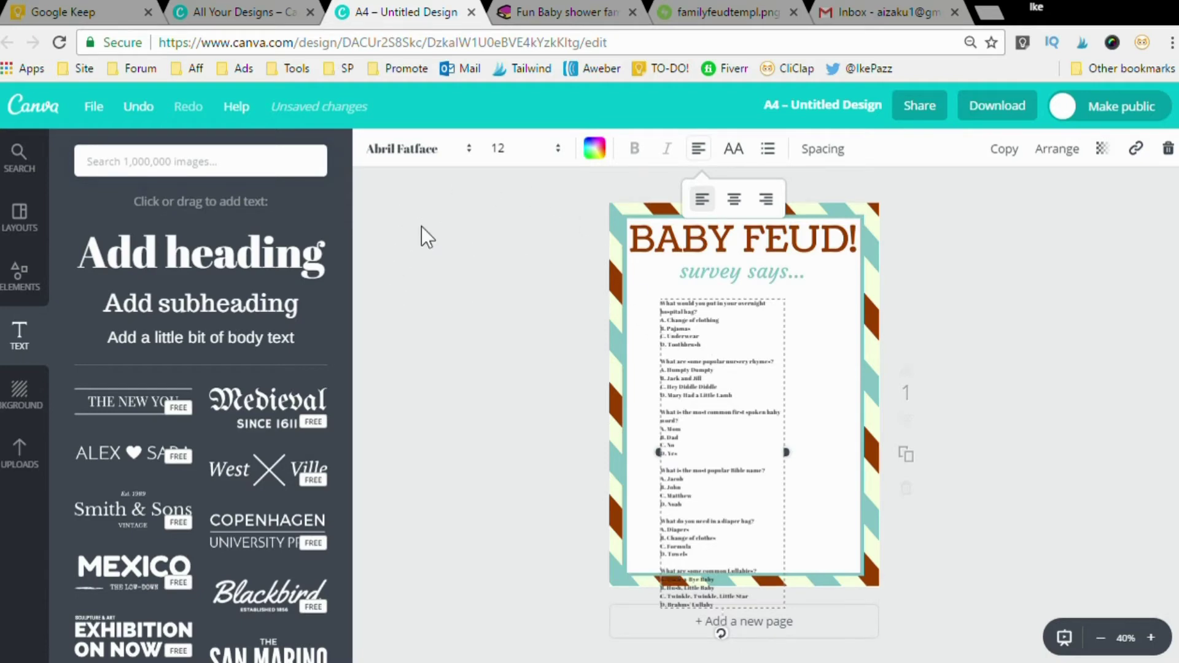
{"action": "left_click", "coordinate": [477, 151]}
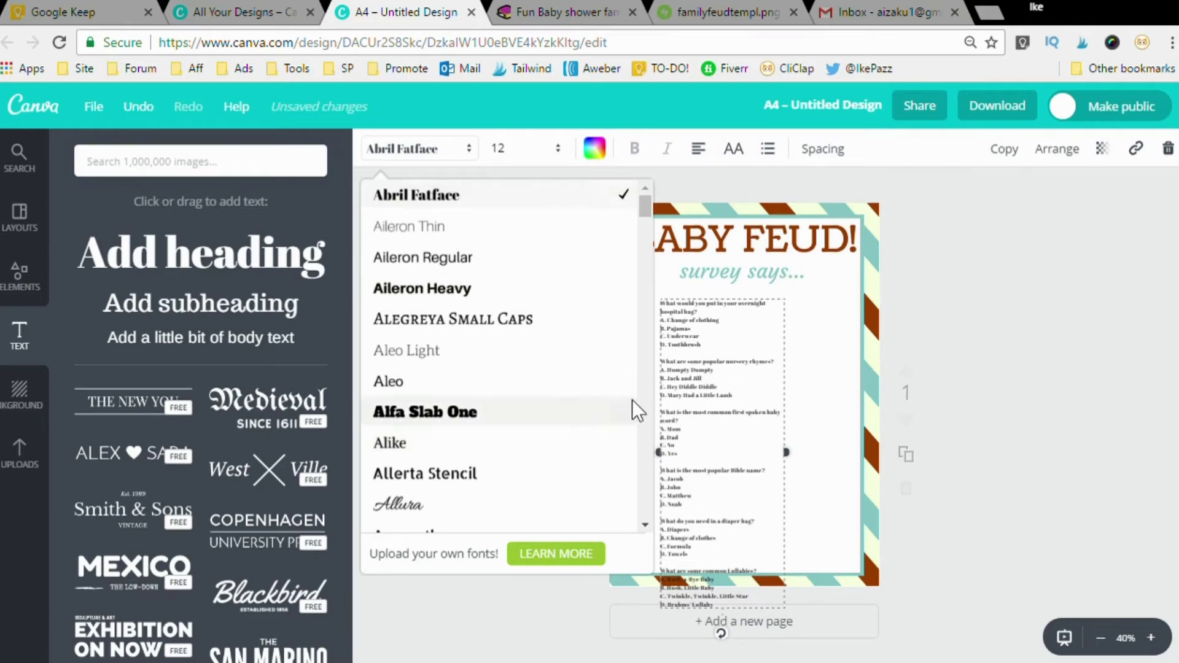
Switch the quiz text to Alike, widen its box on both sides and raise it under the subtitle
{"action": "left_click", "coordinate": [413, 454]}
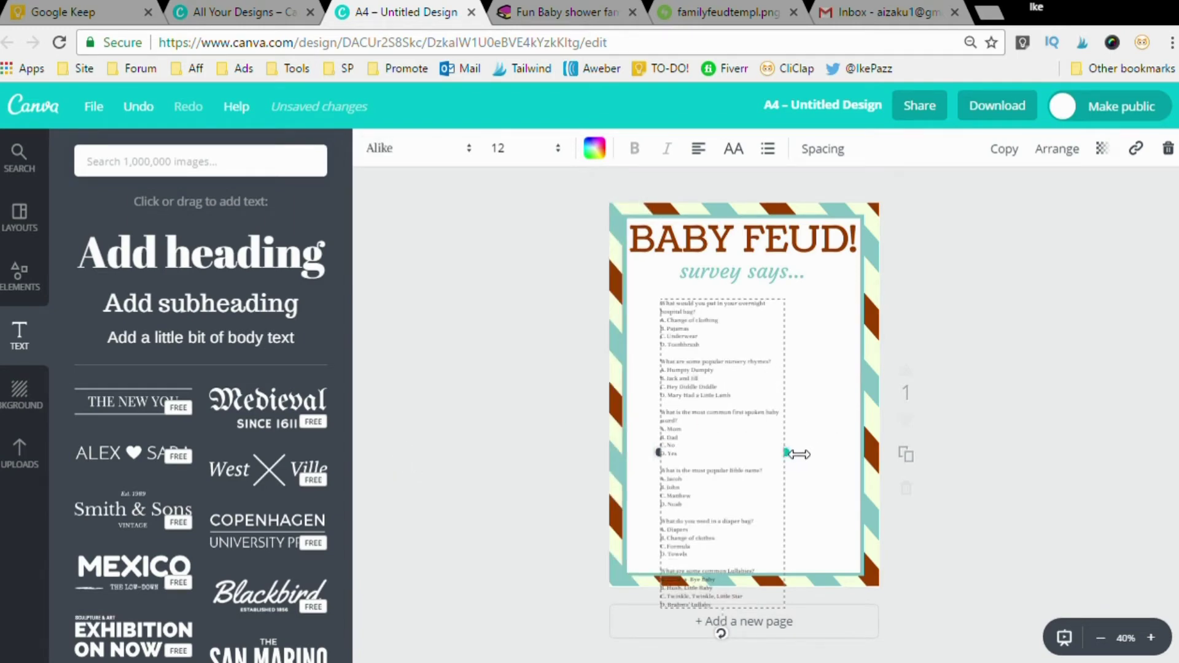
{"action": "left_click_drag", "start_coordinate": [798, 454], "coordinate": [904, 456]}
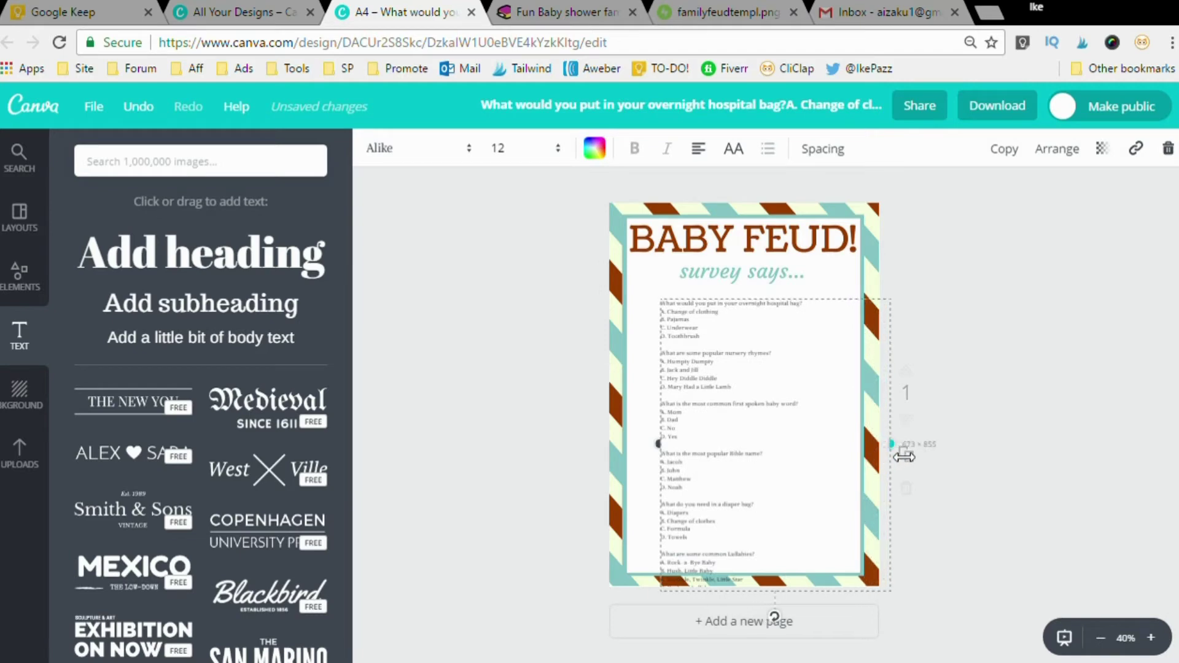
{"action": "left_click_drag", "start_coordinate": [669, 448], "coordinate": [643, 444]}
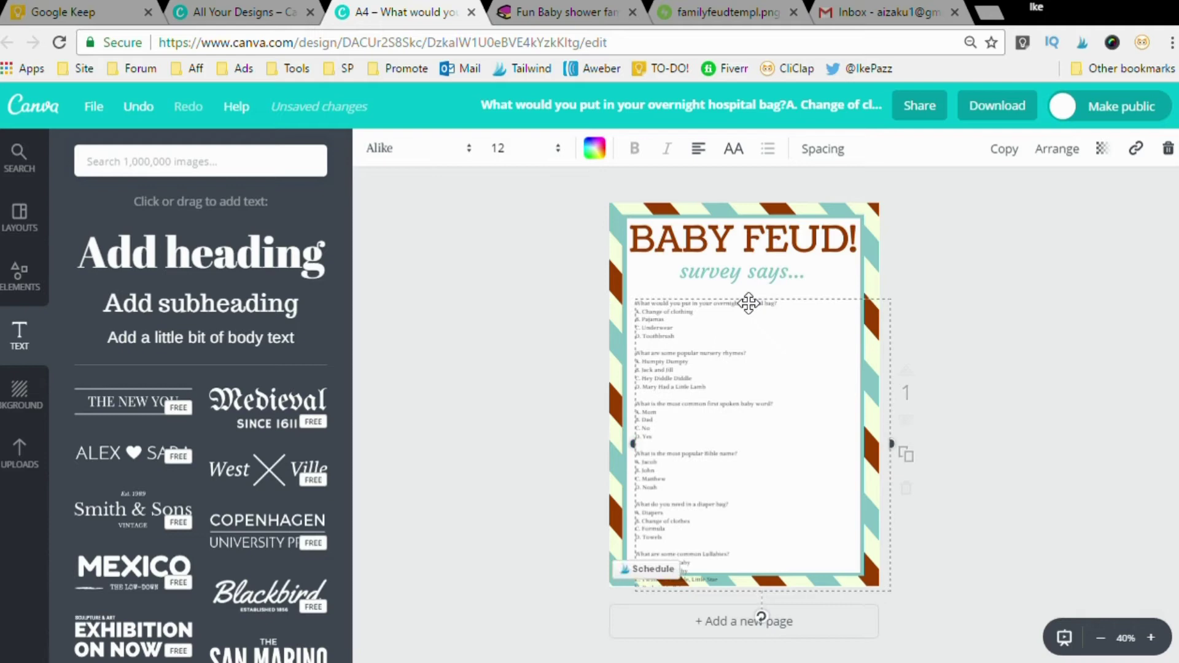
{"action": "left_click_drag", "start_coordinate": [747, 309], "coordinate": [742, 287]}
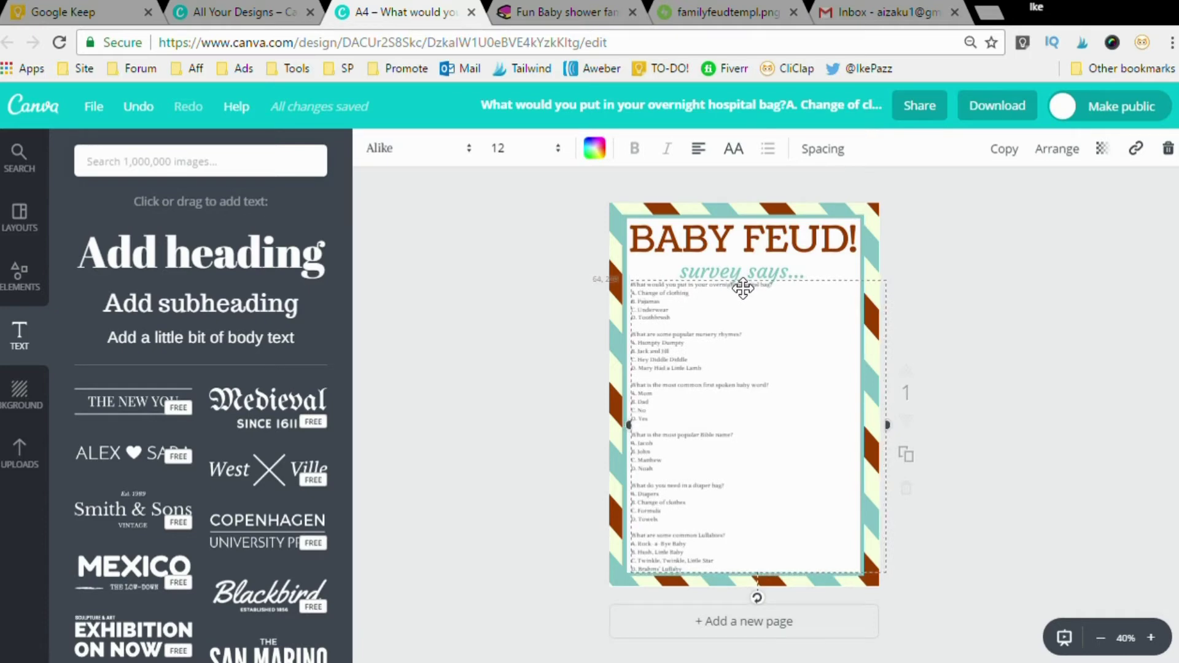
Zoom in to 75% and set the quiz text size to 11
{"action": "left_click", "coordinate": [522, 382]}
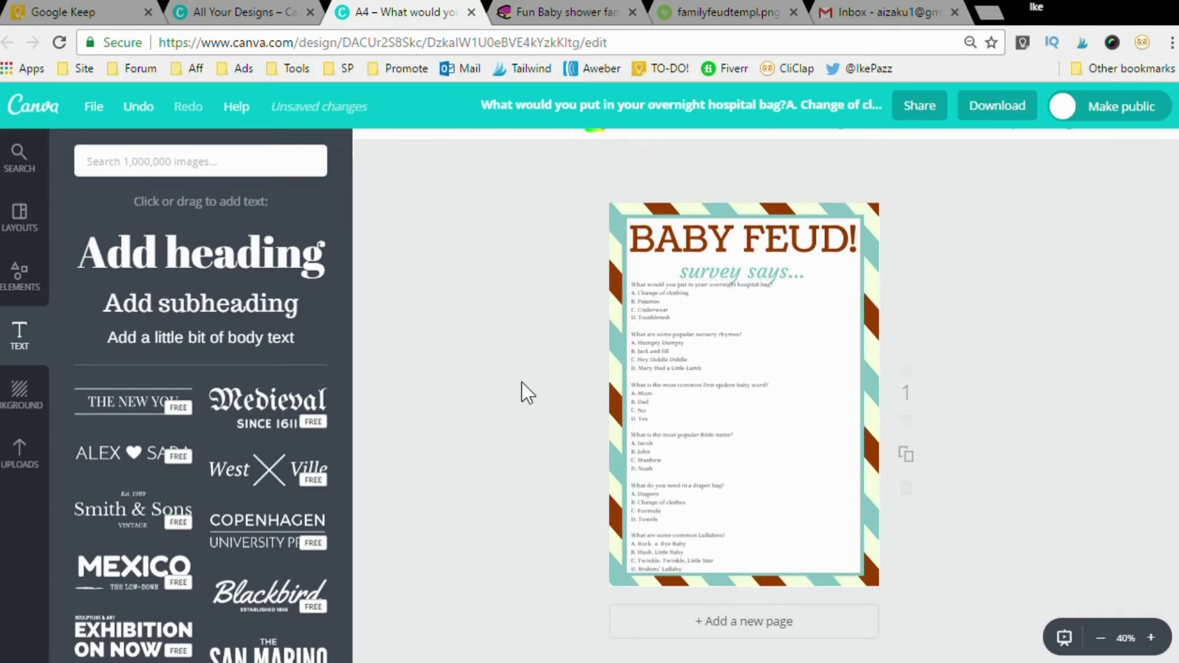
{"action": "key", "text": "ctrl+plus"}
{"action": "key", "text": "ctrl+plus"}
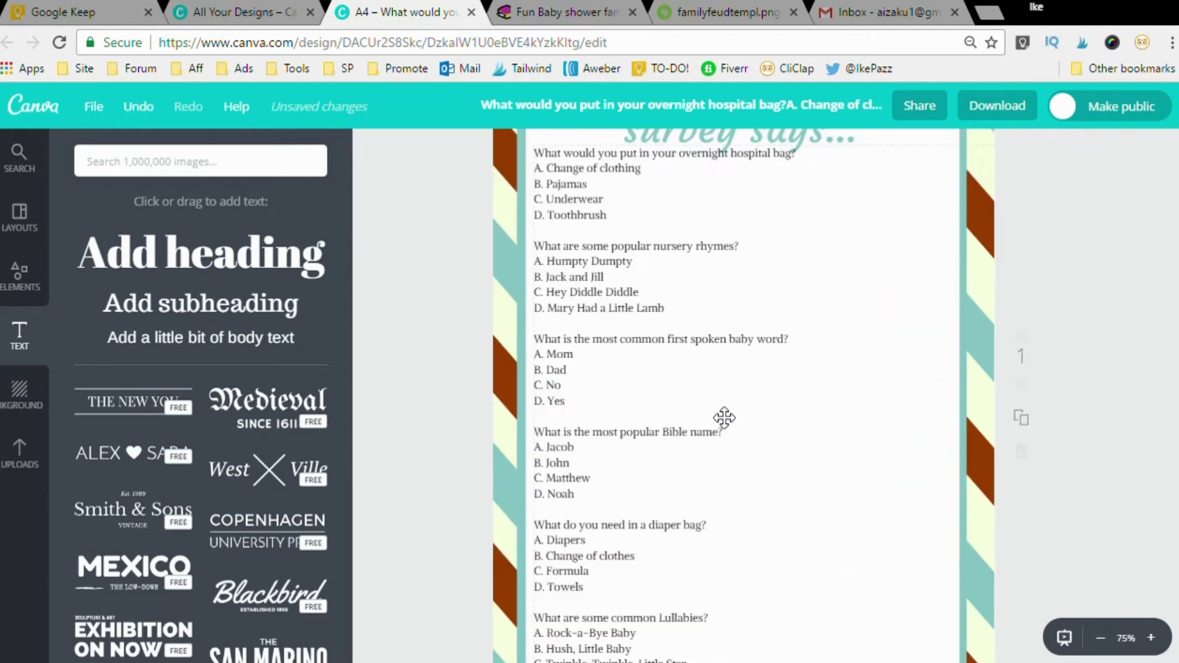
{"action": "scroll", "coordinate": [723, 417], "scroll_direction": "up", "scroll_amount": 3}
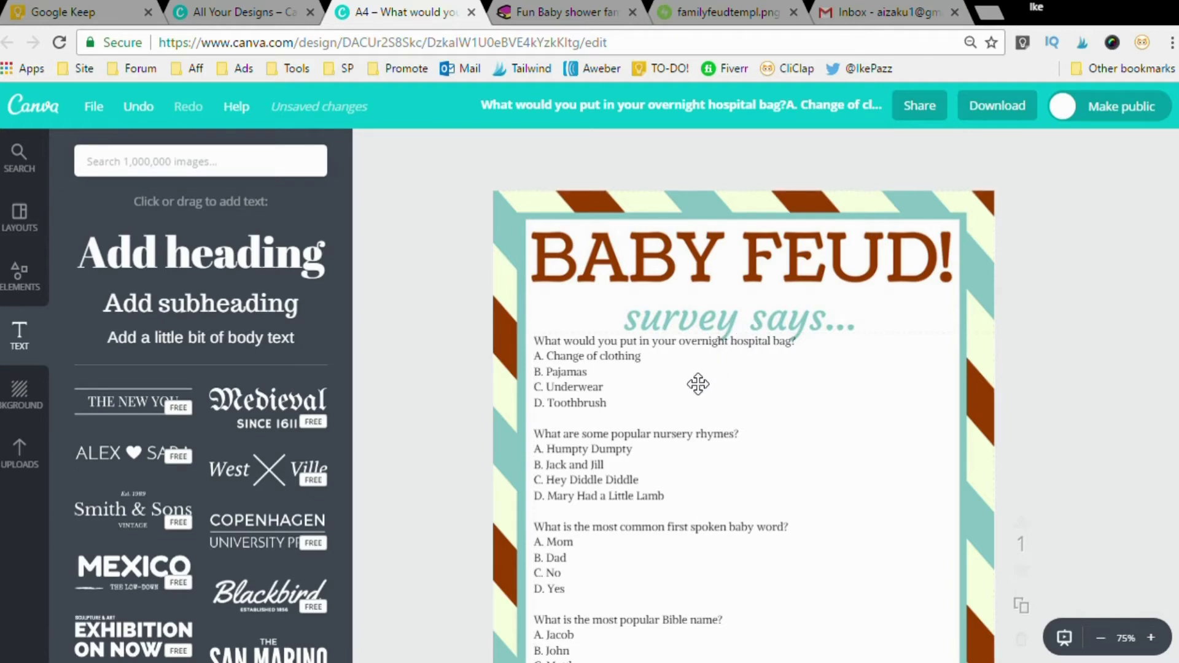
{"action": "scroll", "coordinate": [698, 383], "scroll_direction": "down", "scroll_amount": 5}
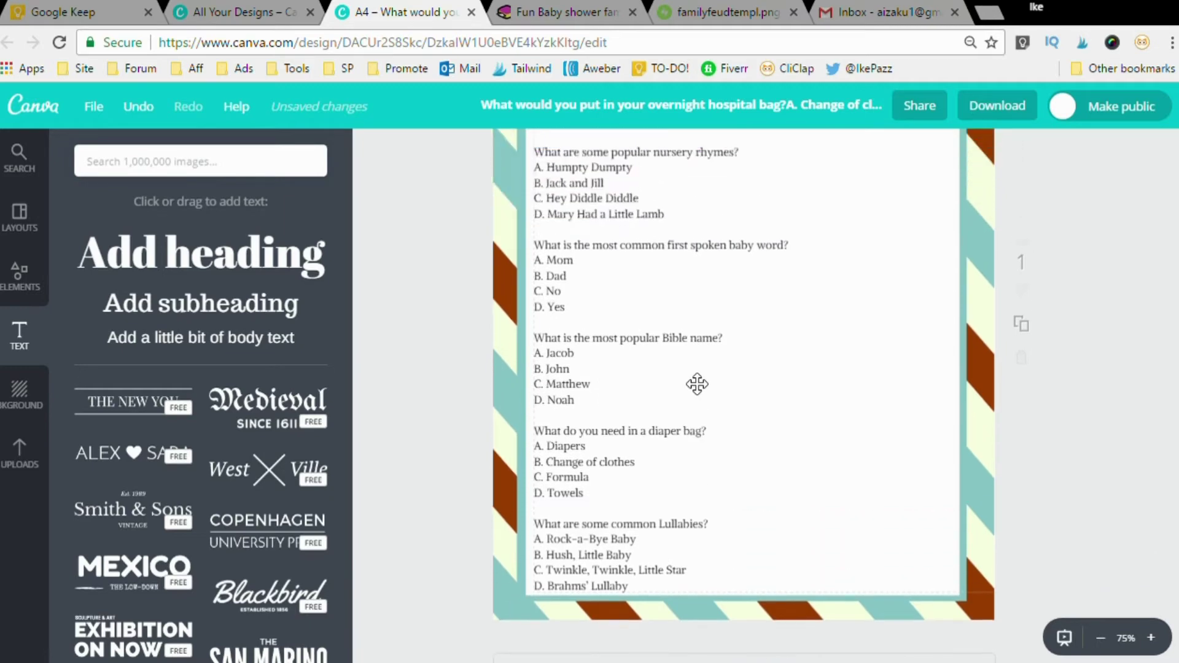
{"action": "scroll", "coordinate": [697, 384], "scroll_direction": "up", "scroll_amount": 4}
{"action": "left_click", "coordinate": [606, 341]}
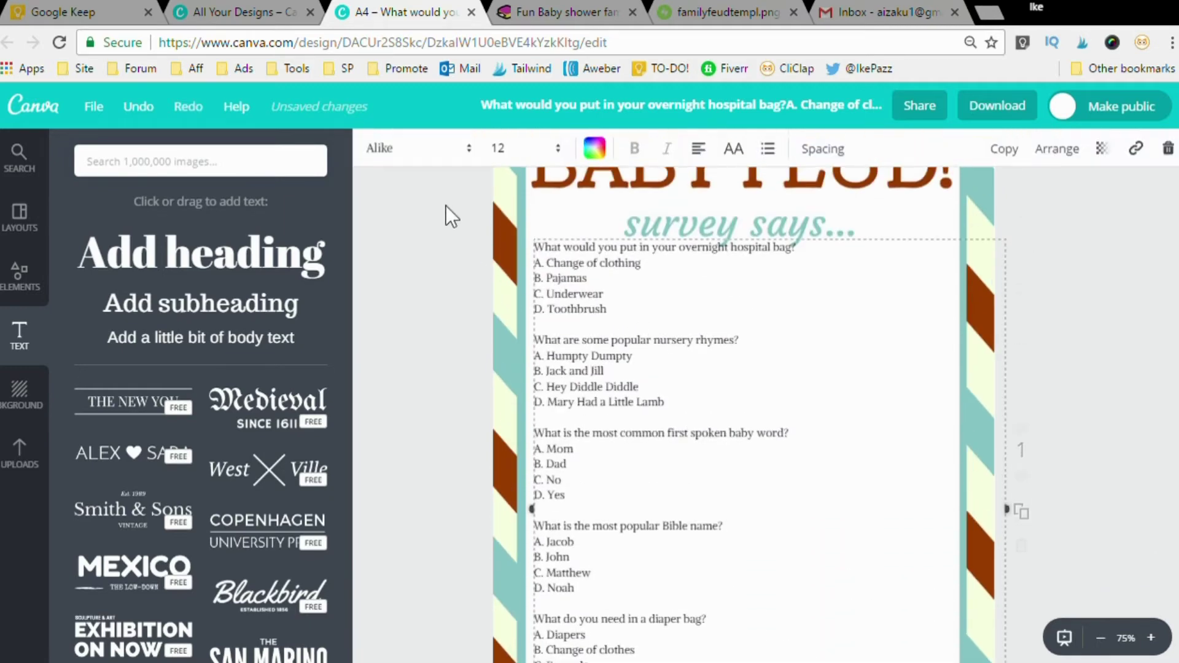
{"action": "left_click", "coordinate": [560, 154]}
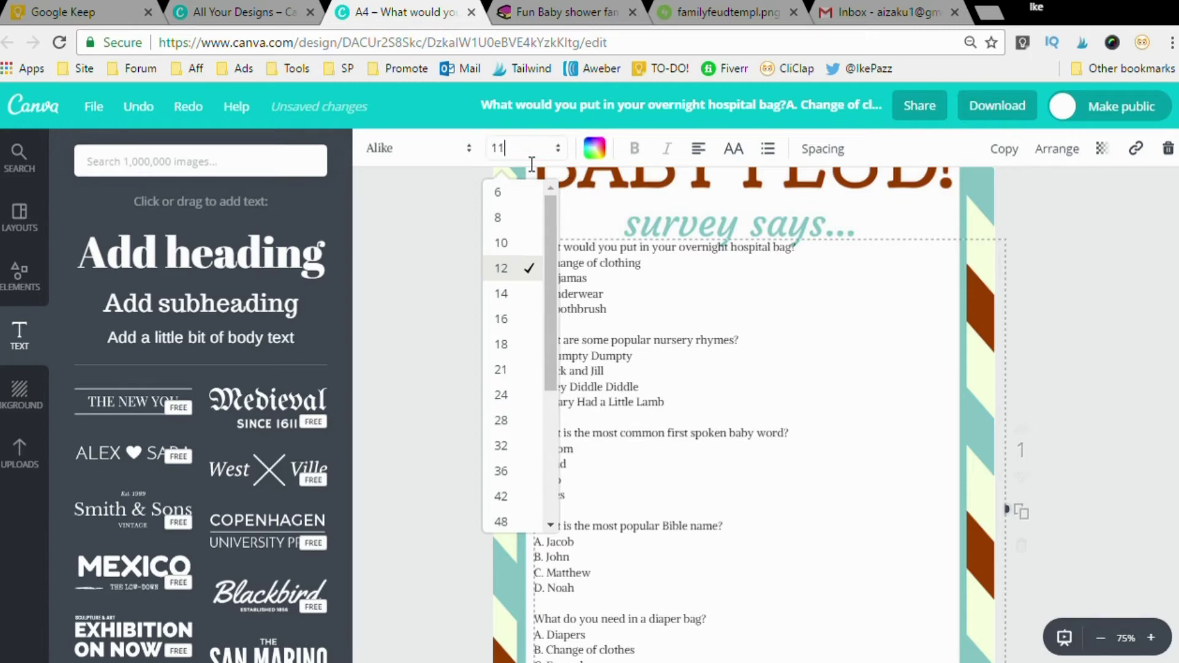
{"action": "key", "text": "Return"}
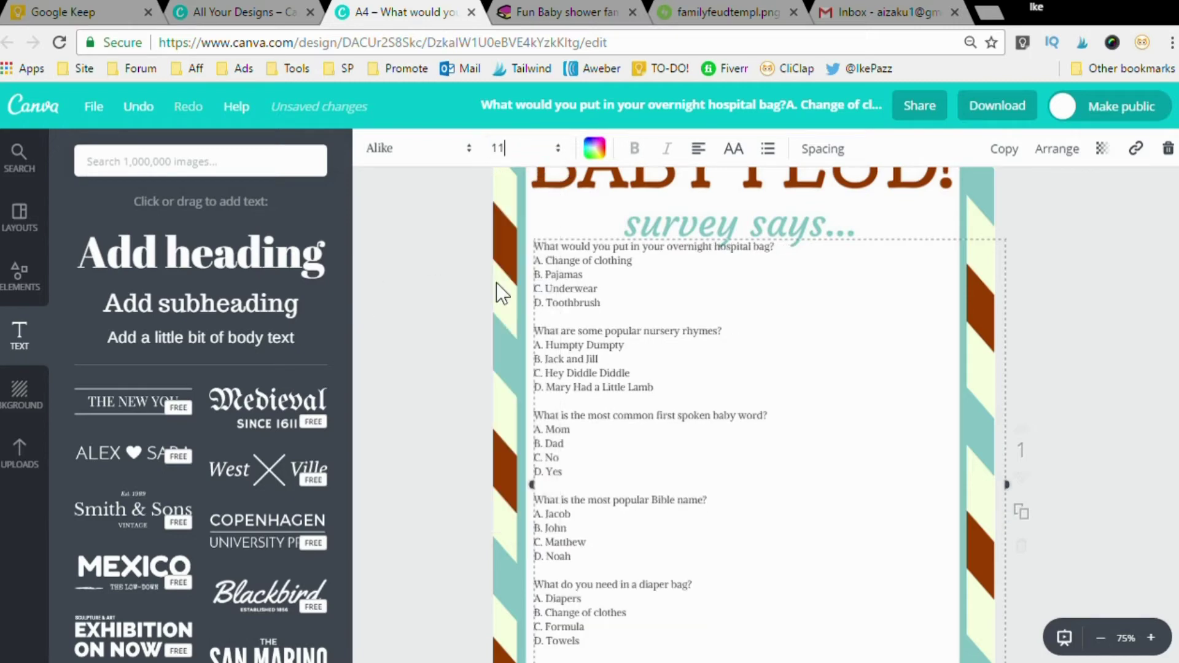
Move the quiz text block slightly down the page
{"action": "left_click", "coordinate": [496, 282]}
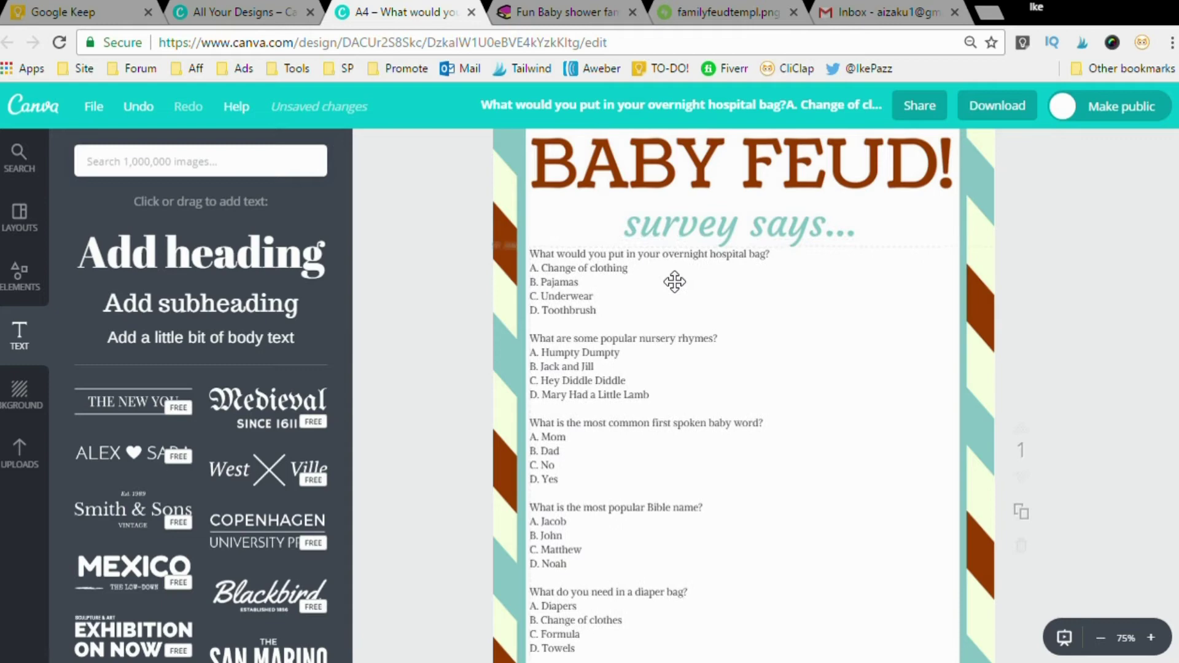
{"action": "scroll", "coordinate": [676, 279], "scroll_direction": "down", "scroll_amount": 5}
{"action": "left_click_drag", "start_coordinate": [663, 310], "coordinate": [665, 341]}
{"action": "scroll", "coordinate": [665, 339], "scroll_direction": "up", "scroll_amount": 7}
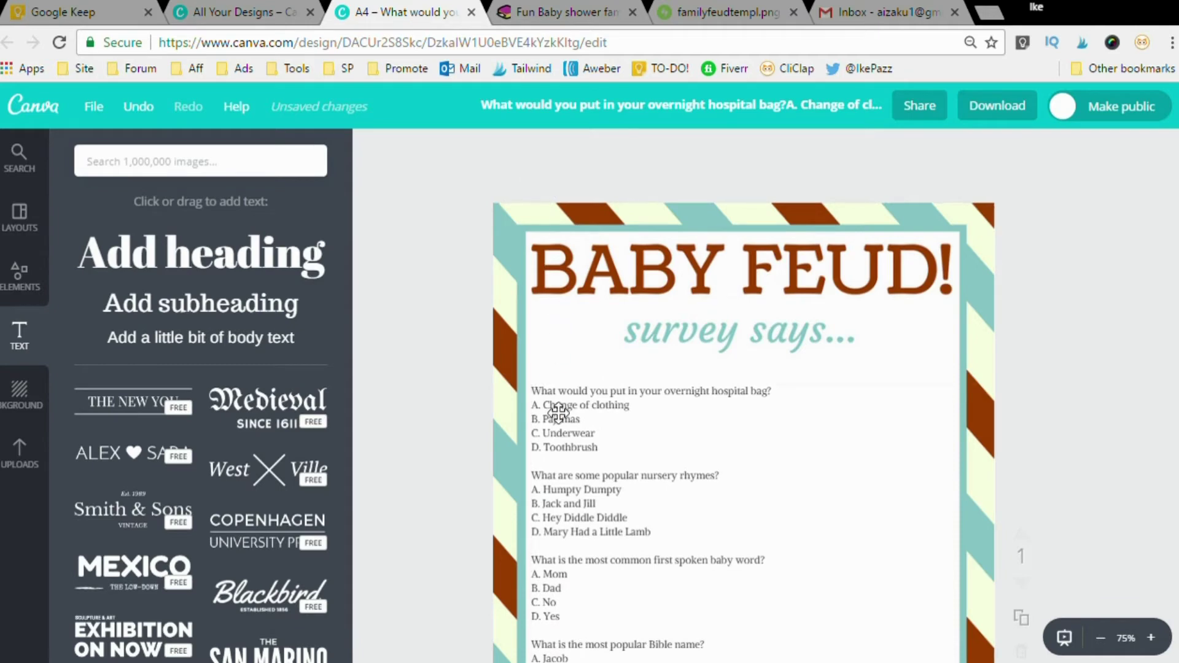
Change the quiz text size to 11.5
{"action": "left_click", "coordinate": [559, 413]}
{"action": "left_click", "coordinate": [527, 152]}
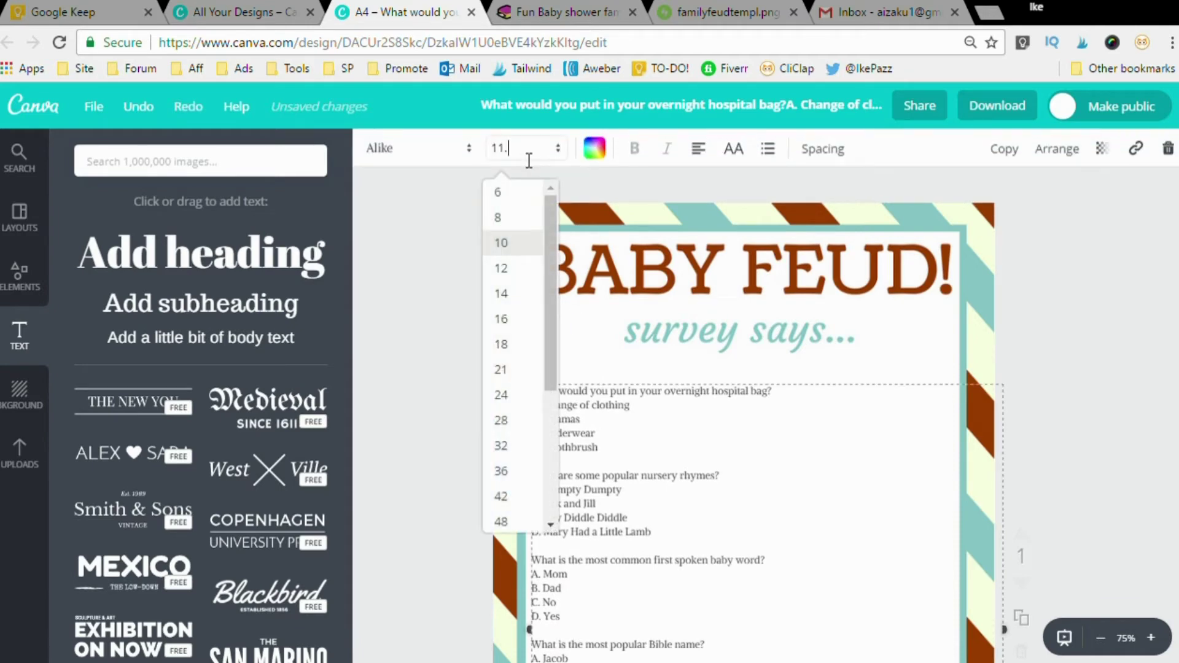
{"action": "type", "text": "11.5"}
{"action": "key", "text": "Return"}
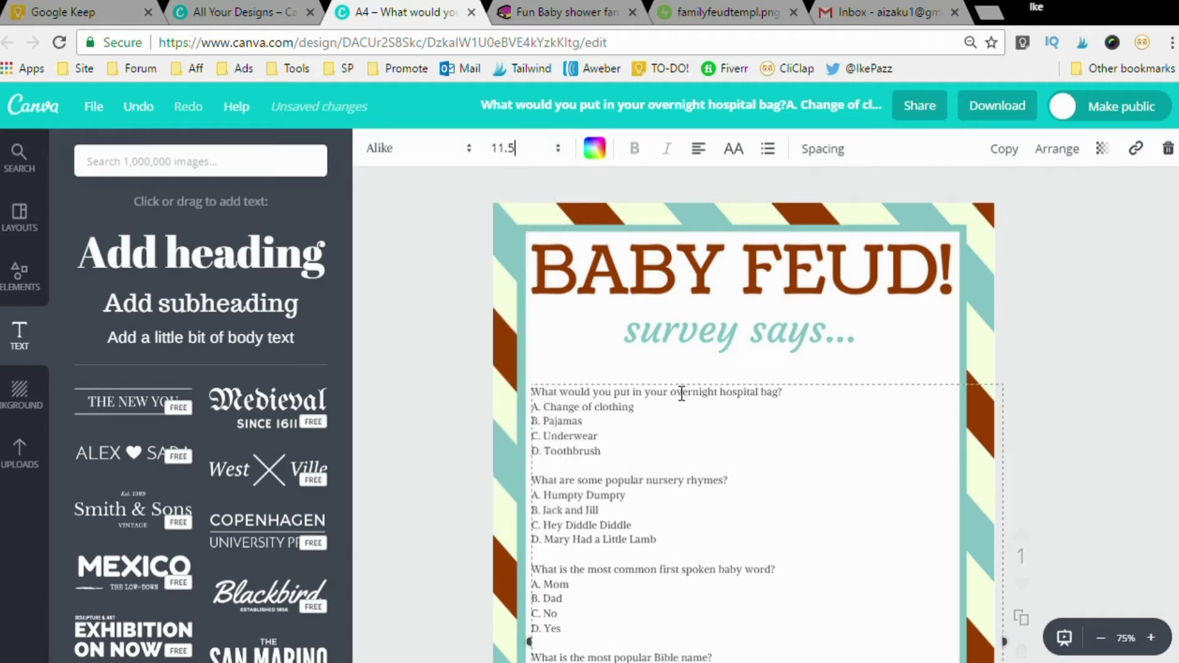
{"action": "left_click_drag", "start_coordinate": [682, 393], "coordinate": [633, 393]}
{"action": "left_click", "coordinate": [715, 393]}
{"action": "double_click", "coordinate": [715, 393]}
{"action": "key", "text": "Escape"}
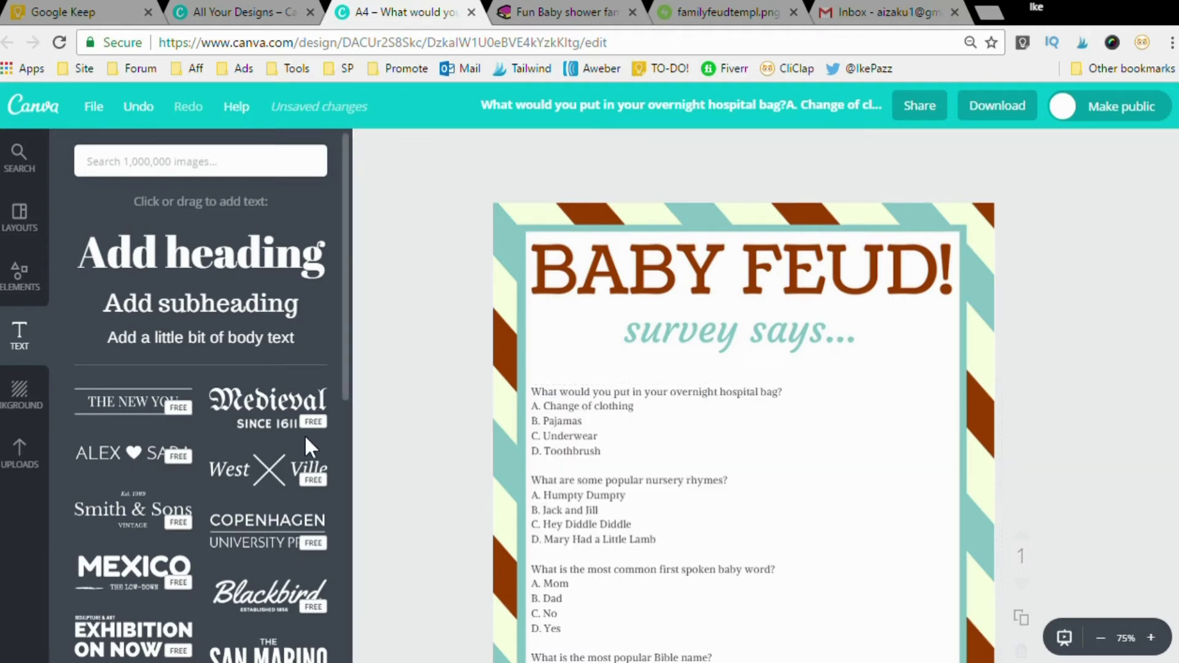
Move the quiz block up toward the subtitle and zoom out to view the whole page
{"action": "mouse_move", "coordinate": [627, 442]}
{"action": "left_mouse_down"}
{"action": "mouse_move", "coordinate": [629, 416]}
{"action": "mouse_move", "coordinate": [629, 427]}
{"action": "left_mouse_up"}
{"action": "scroll", "coordinate": [433, 432], "scroll_direction": "down", "scroll_amount": 6}
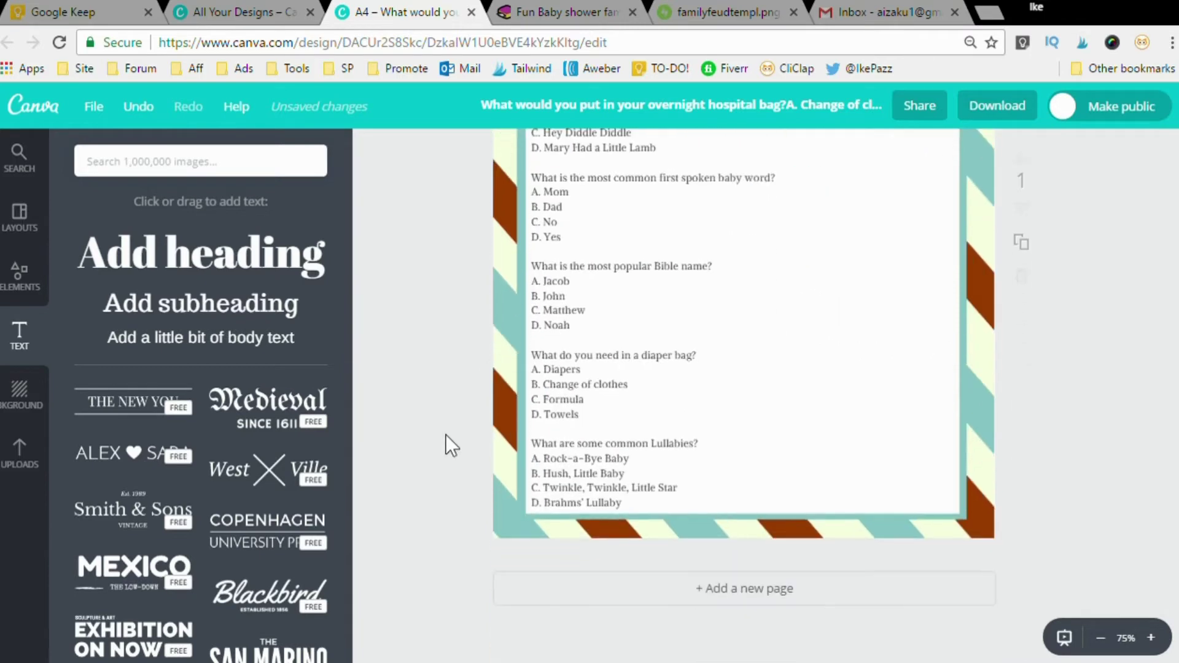
{"action": "scroll", "coordinate": [437, 423], "scroll_direction": "up", "scroll_amount": 6}
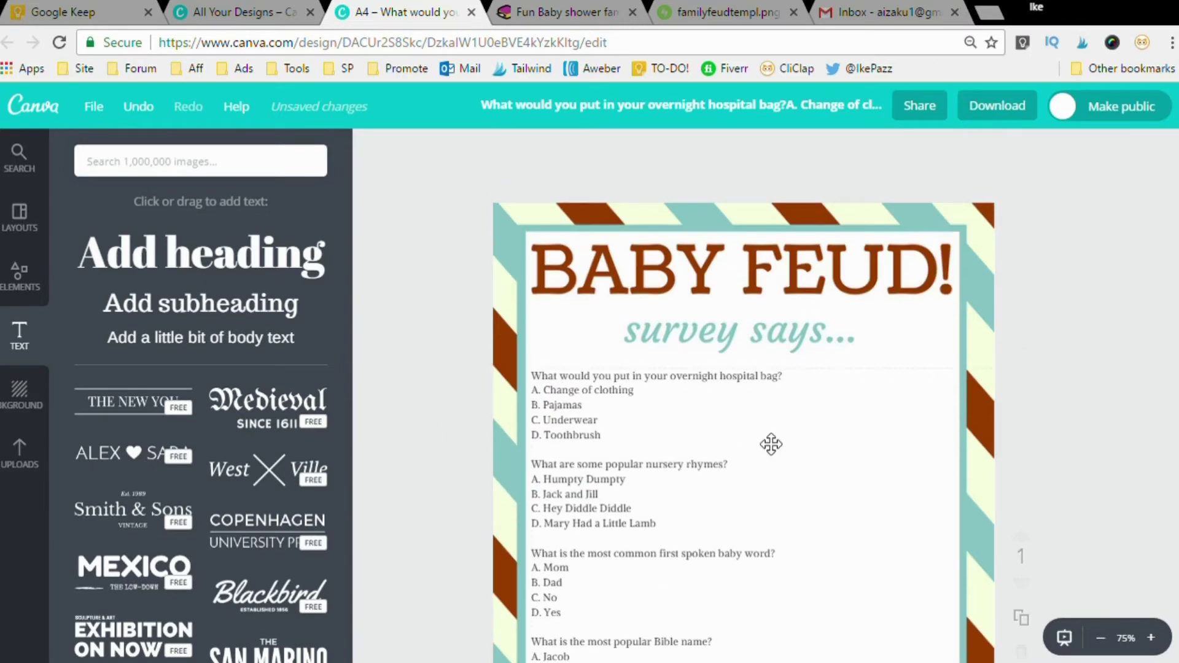
{"action": "scroll", "coordinate": [771, 443], "scroll_direction": "down", "scroll_amount": 5}
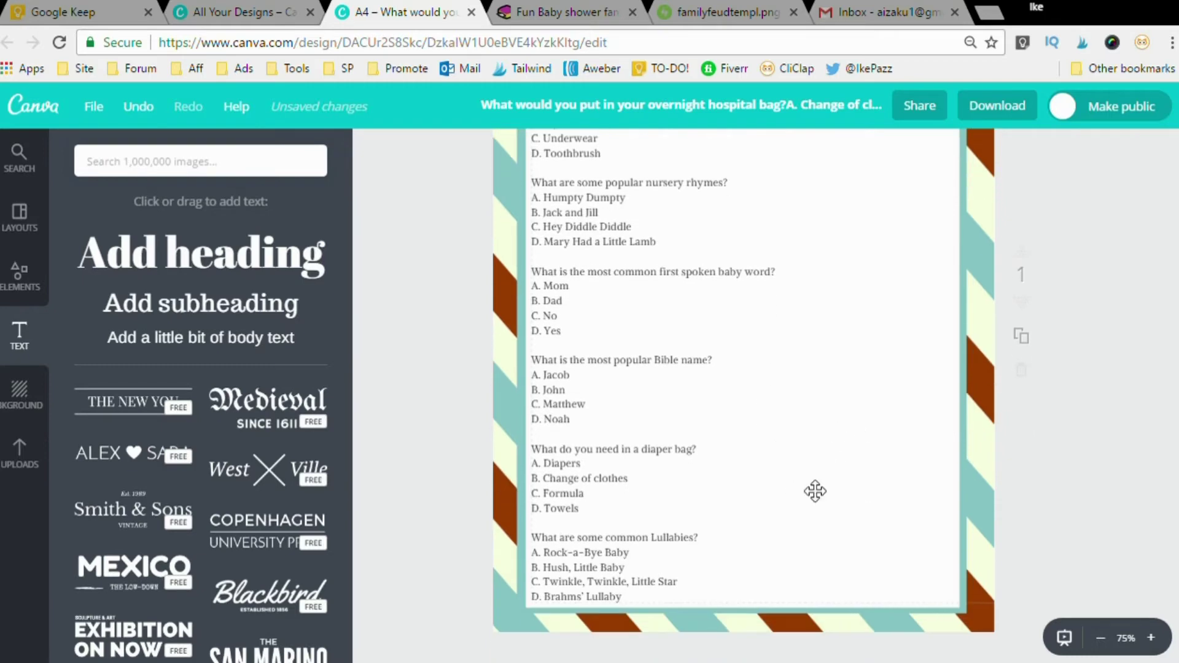
{"action": "scroll", "coordinate": [835, 471], "scroll_direction": "up", "scroll_amount": 1}
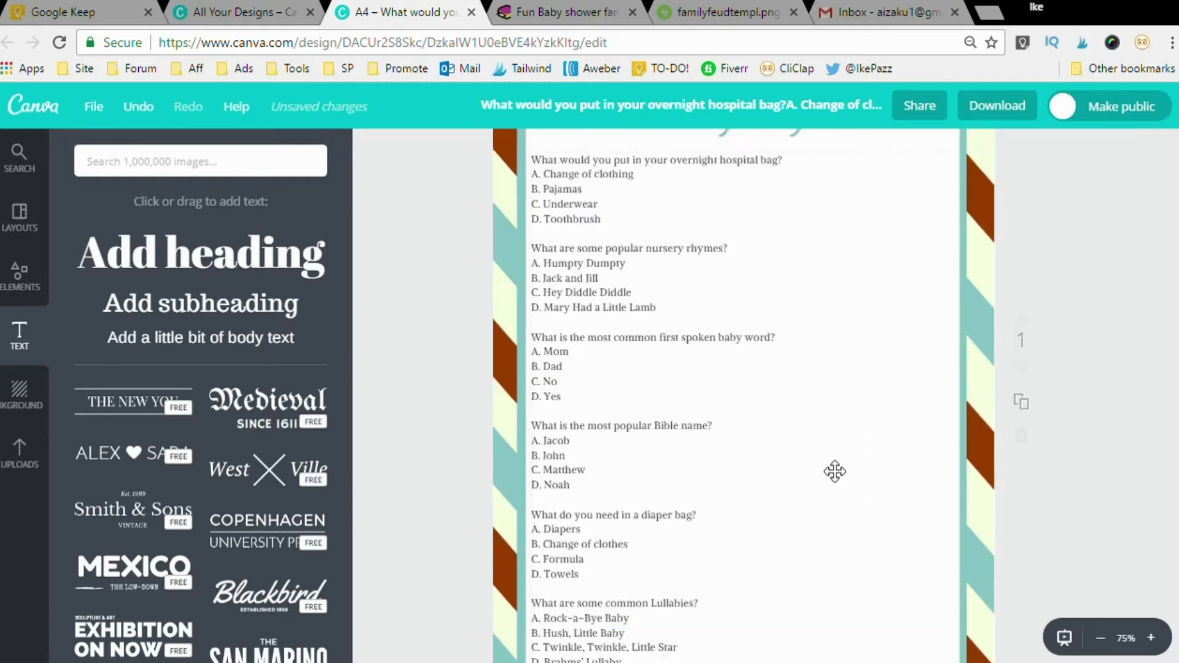
{"action": "scroll", "coordinate": [835, 472], "scroll_direction": "up", "scroll_amount": 3}
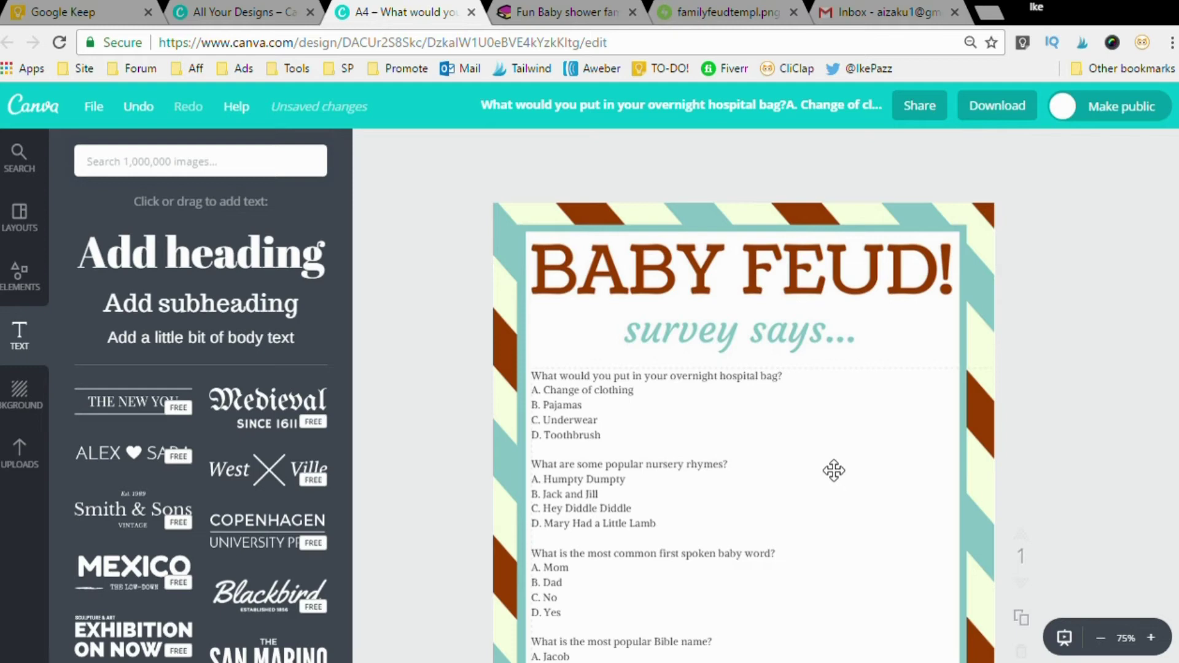
{"action": "scroll", "coordinate": [837, 477], "scroll_direction": "down", "scroll_amount": 7}
{"action": "key", "text": "ctrl+minus"}
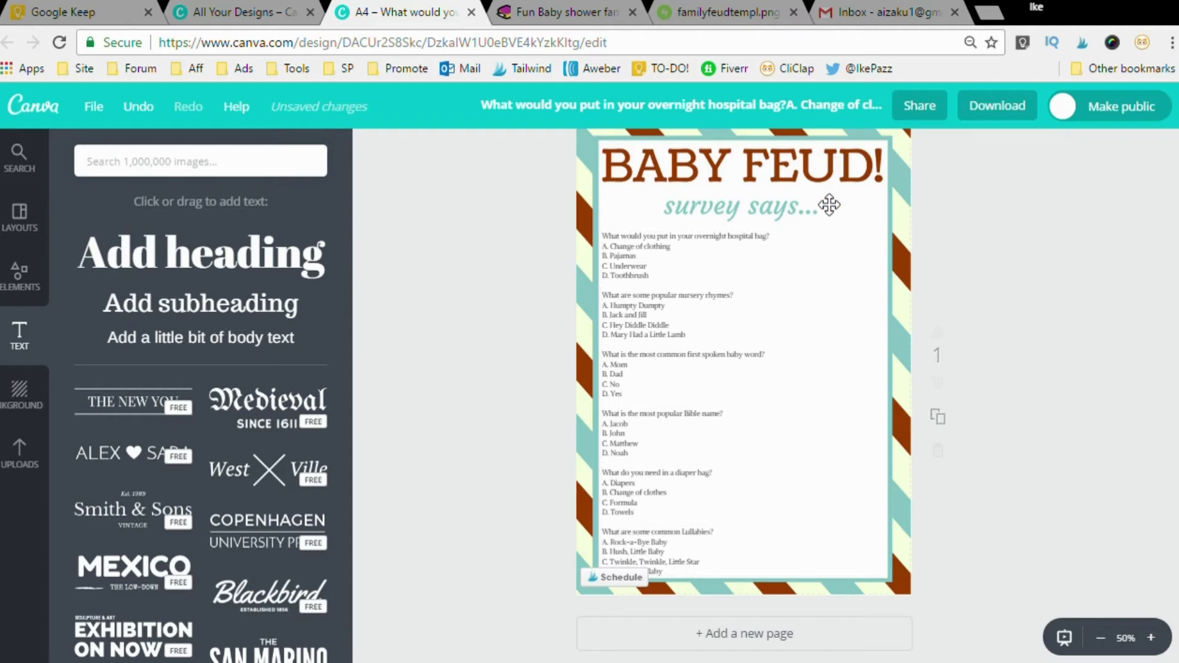
Search Canva's elements for 'microphone' images
{"action": "left_click", "coordinate": [207, 173]}
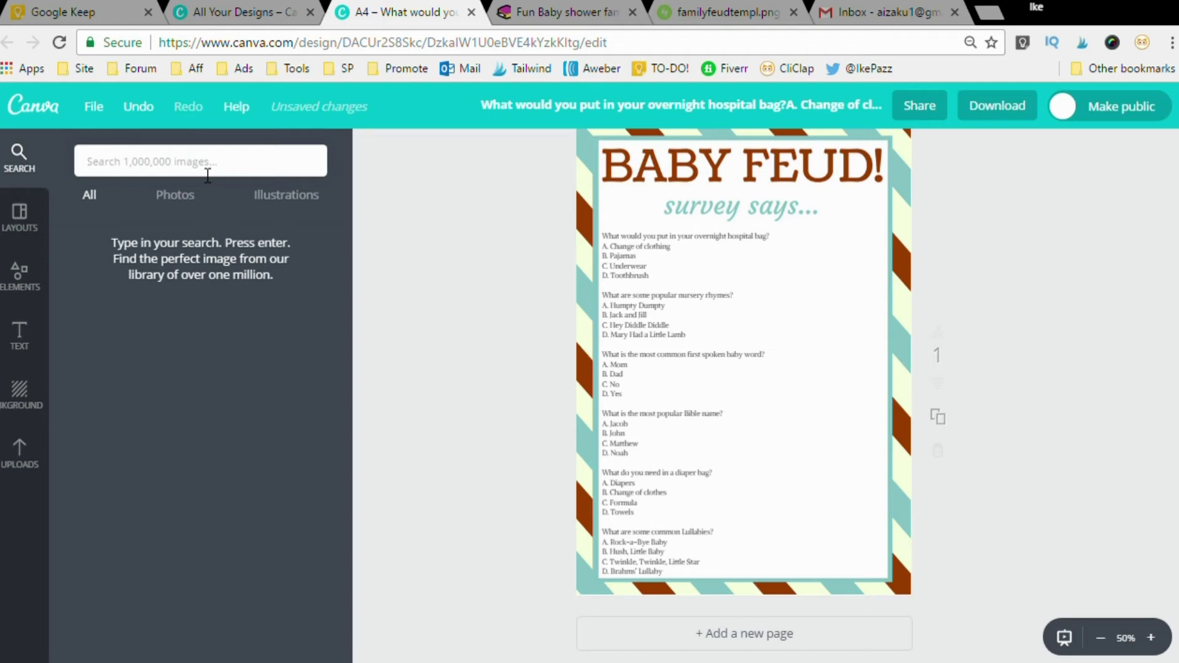
{"action": "type", "text": "mic"}
{"action": "key", "text": "Return"}
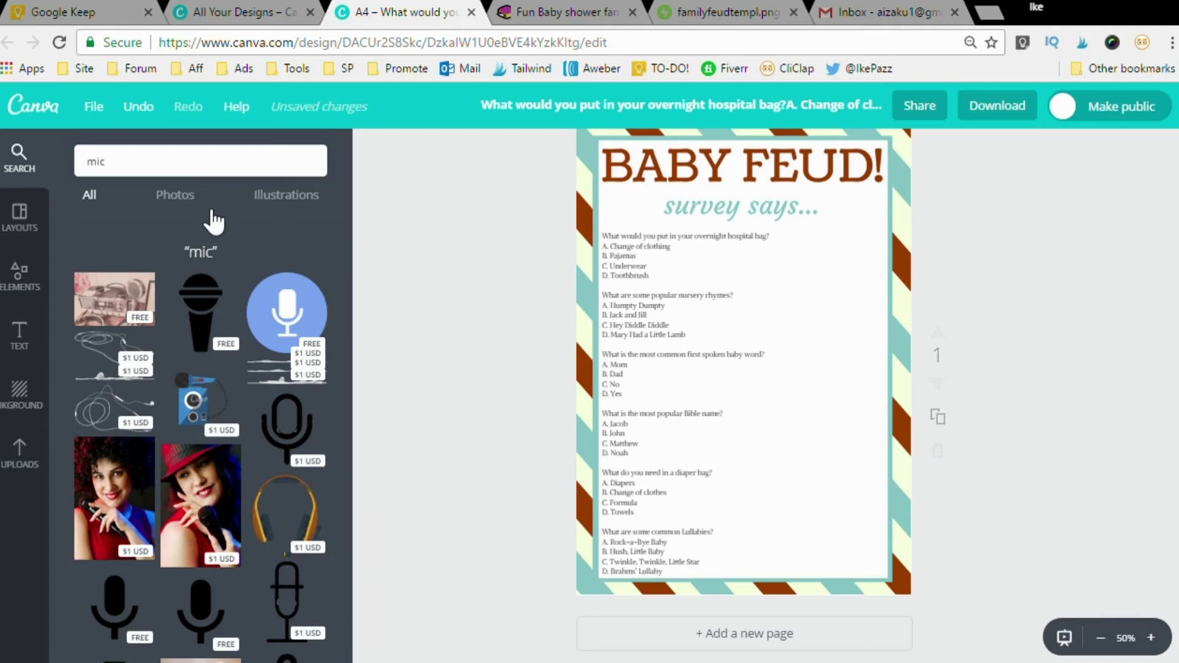
{"action": "scroll", "coordinate": [211, 329], "scroll_direction": "down", "scroll_amount": 2}
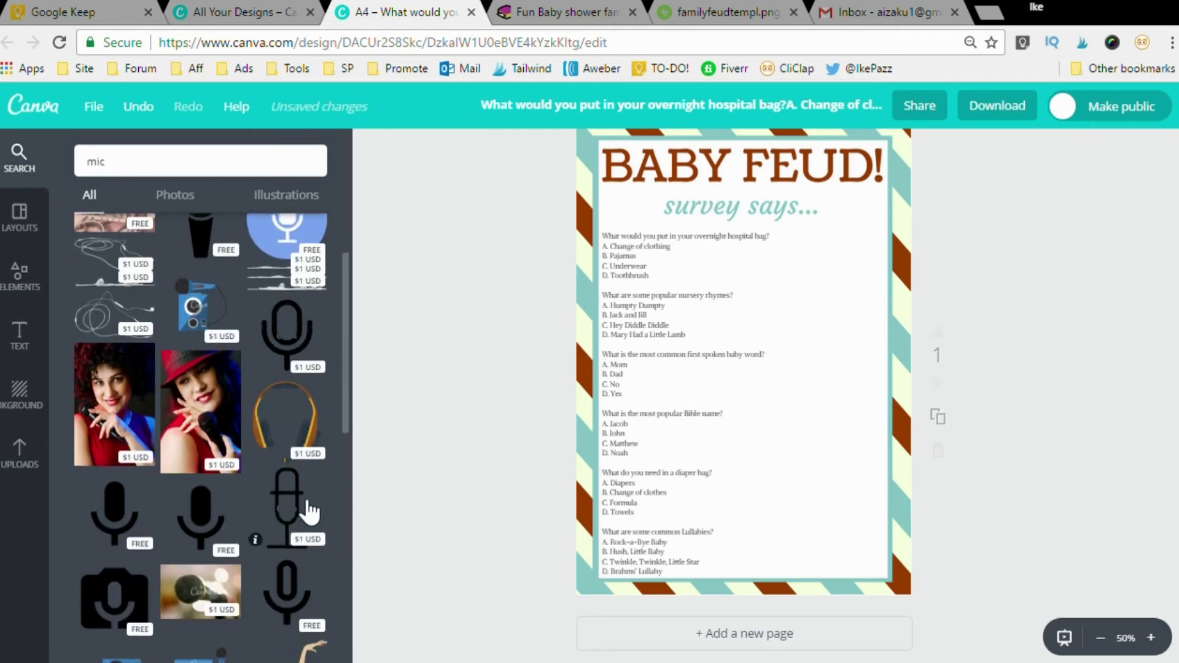
{"action": "left_click", "coordinate": [240, 177]}
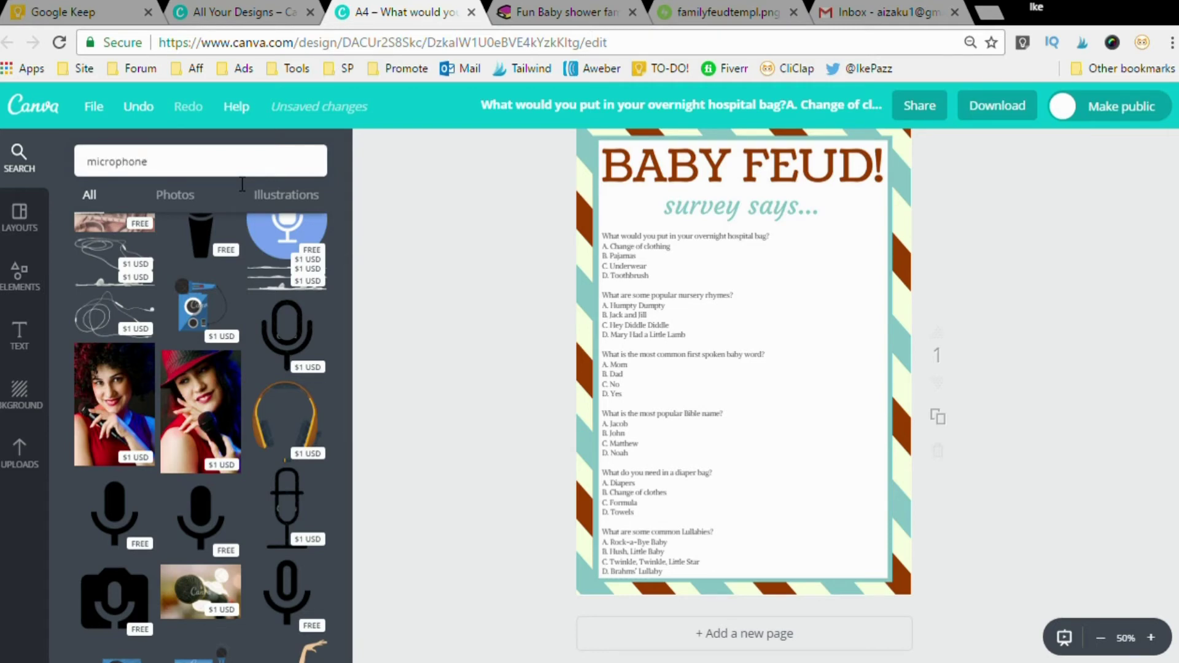
{"action": "type", "text": "microphone"}
{"action": "key", "text": "Return"}
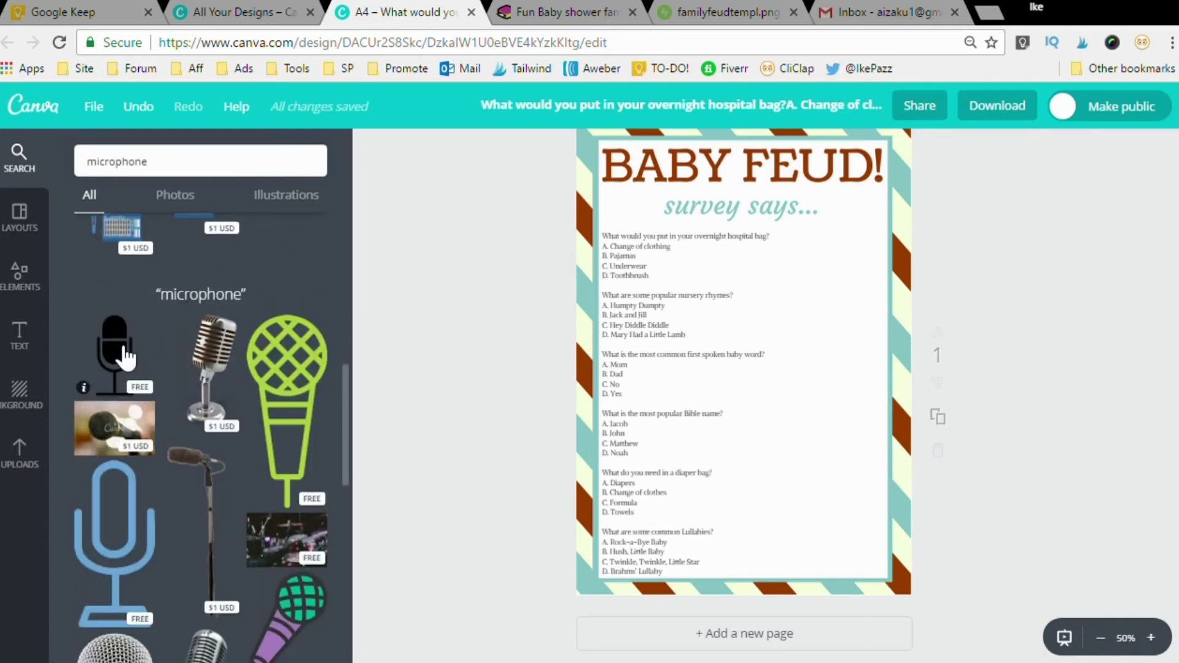
Add the plain black microphone, position it at the bottom-right and enlarge it
{"action": "left_click", "coordinate": [114, 347]}
{"action": "left_click_drag", "start_coordinate": [808, 426], "coordinate": [851, 534]}
{"action": "left_click_drag", "start_coordinate": [768, 446], "coordinate": [738, 417]}
{"action": "left_click_drag", "start_coordinate": [820, 478], "coordinate": [821, 475]}
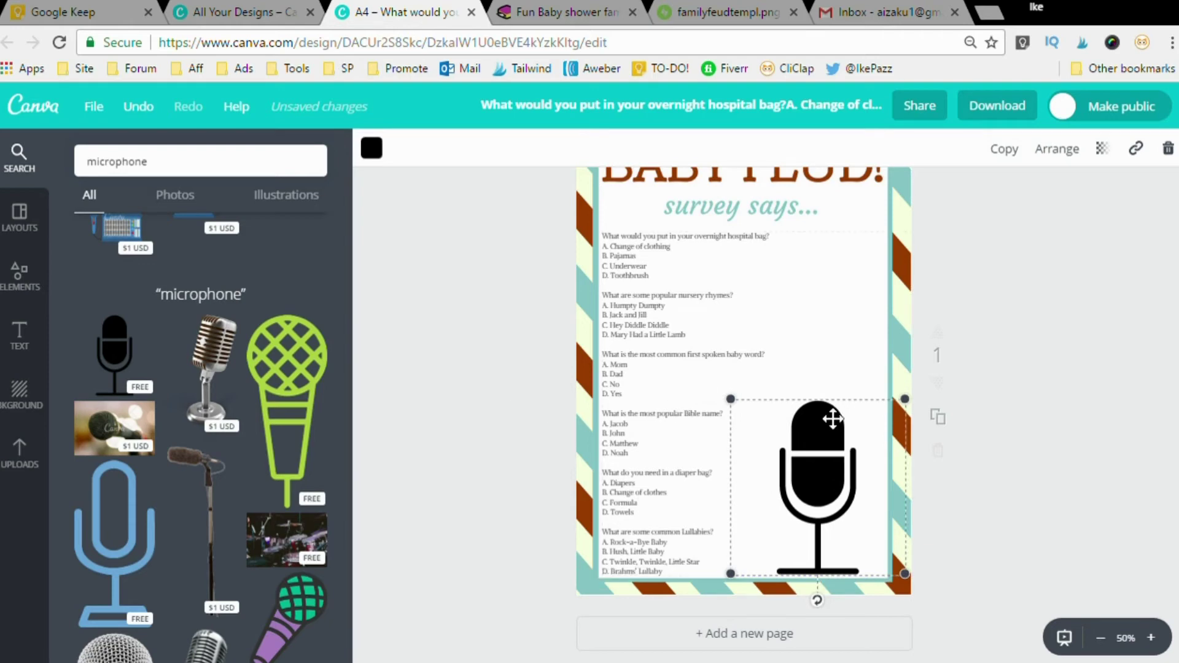
{"action": "scroll", "coordinate": [764, 389], "scroll_direction": "up", "scroll_amount": 1}
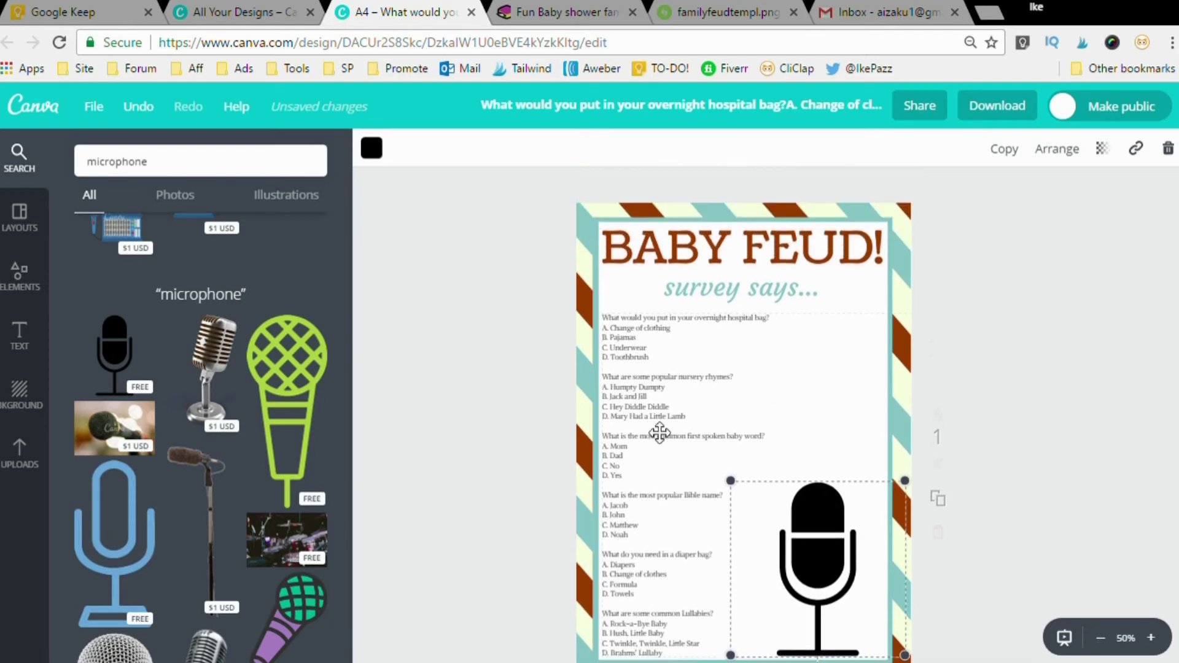
Recolour the microphone from black to a dark brown with the custom colour picker
{"action": "left_click", "coordinate": [381, 153]}
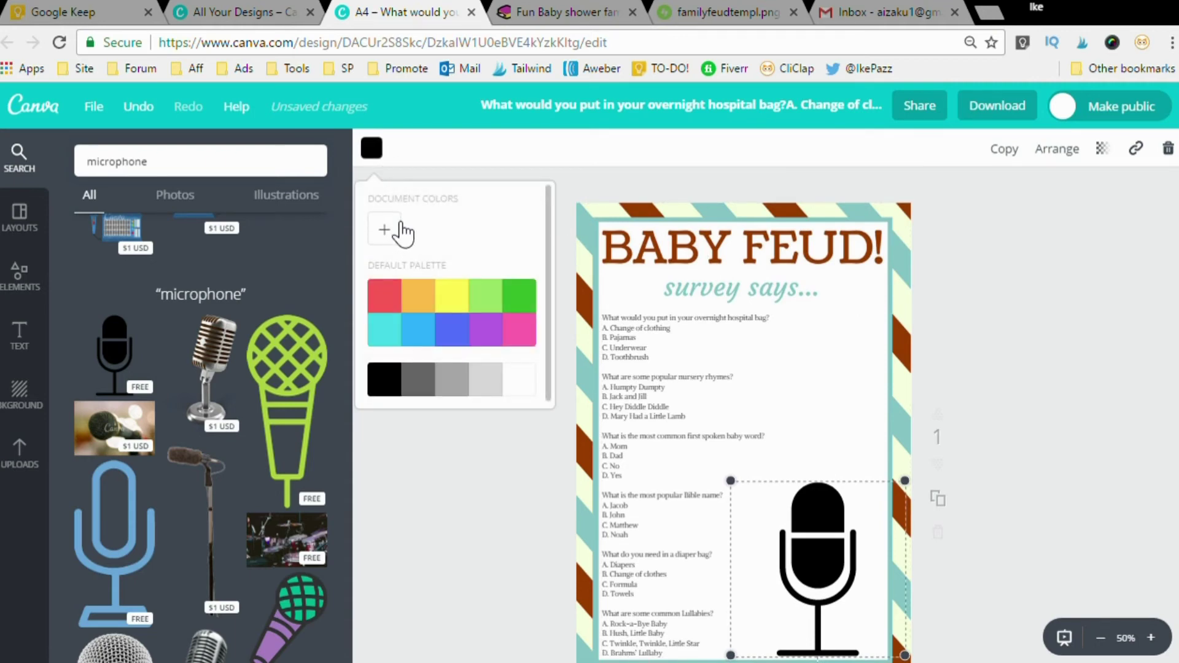
{"action": "left_click", "coordinate": [432, 292]}
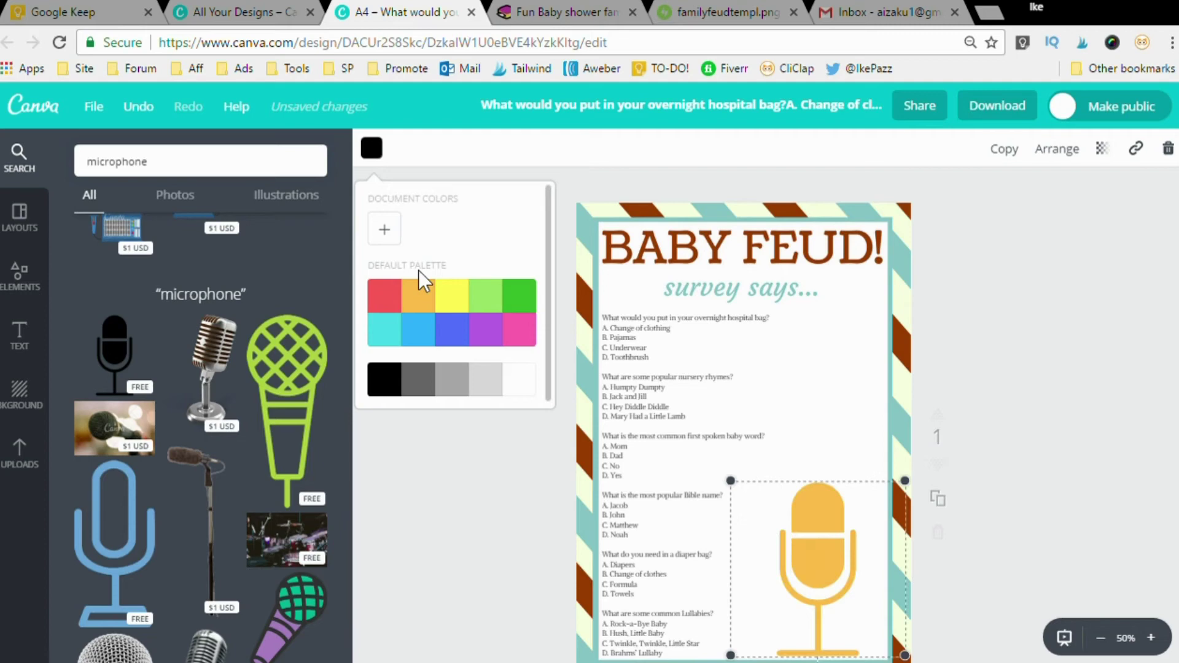
{"action": "left_click", "coordinate": [385, 229]}
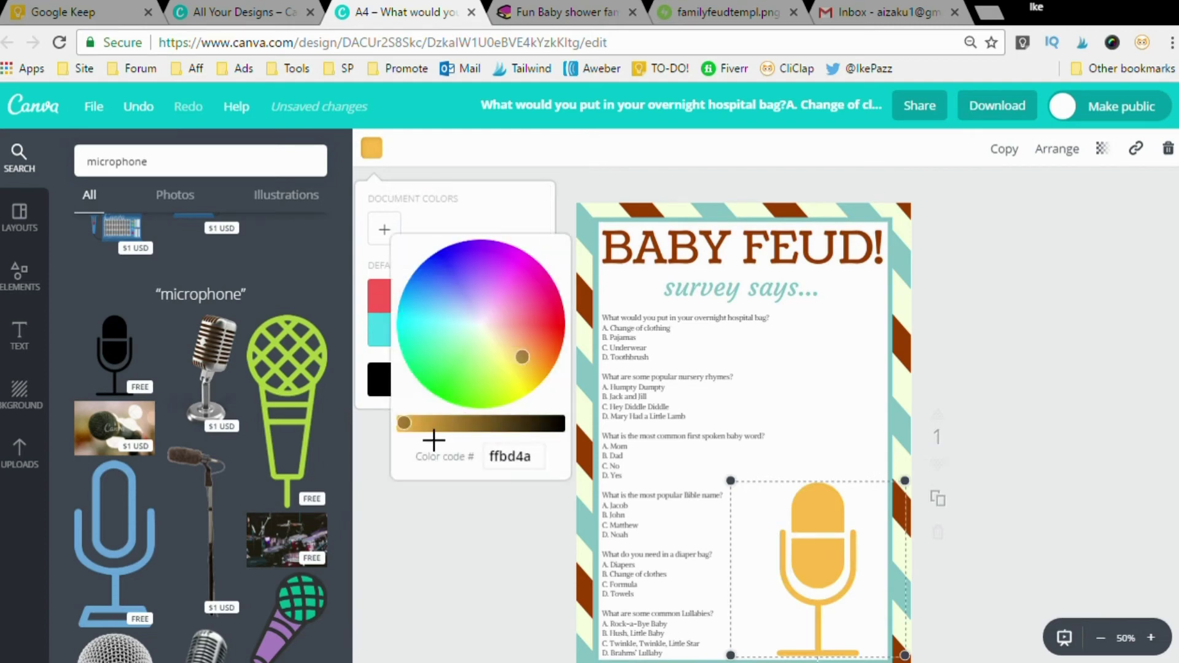
{"action": "left_click_drag", "start_coordinate": [423, 423], "coordinate": [446, 422]}
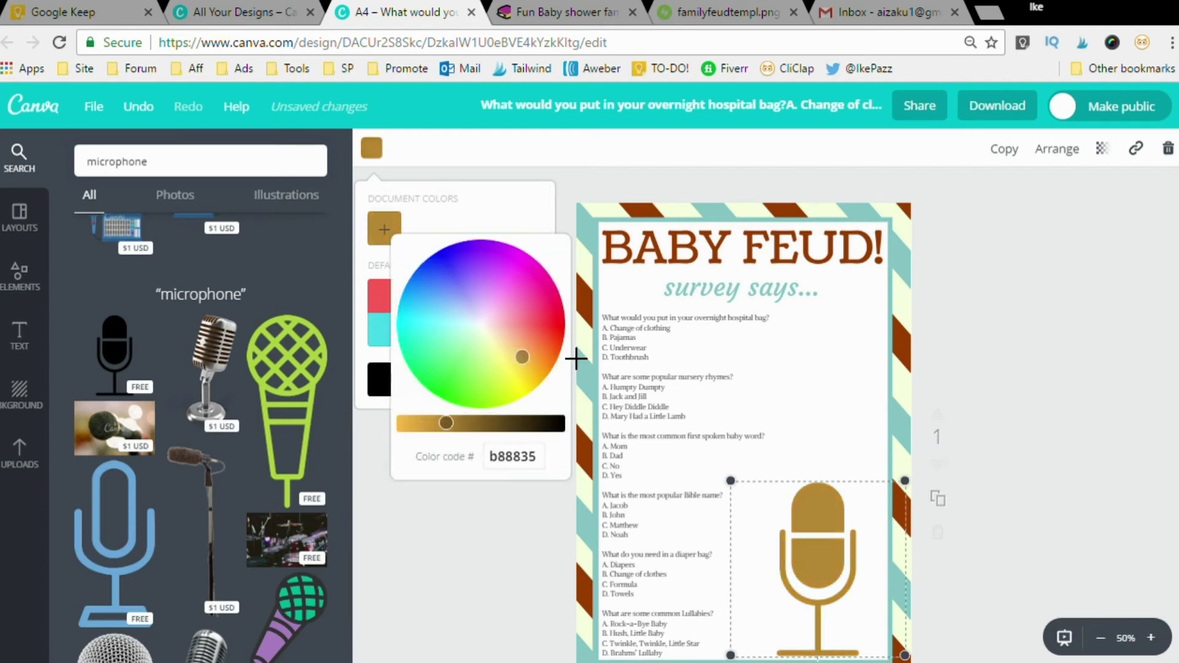
{"action": "mouse_move", "coordinate": [521, 357]}
{"action": "left_mouse_down"}
{"action": "mouse_move", "coordinate": [538, 341]}
{"action": "mouse_move", "coordinate": [511, 364]}
{"action": "mouse_move", "coordinate": [538, 367]}
{"action": "mouse_move", "coordinate": [550, 352]}
{"action": "mouse_move", "coordinate": [529, 372]}
{"action": "mouse_move", "coordinate": [525, 362]}
{"action": "left_mouse_up"}
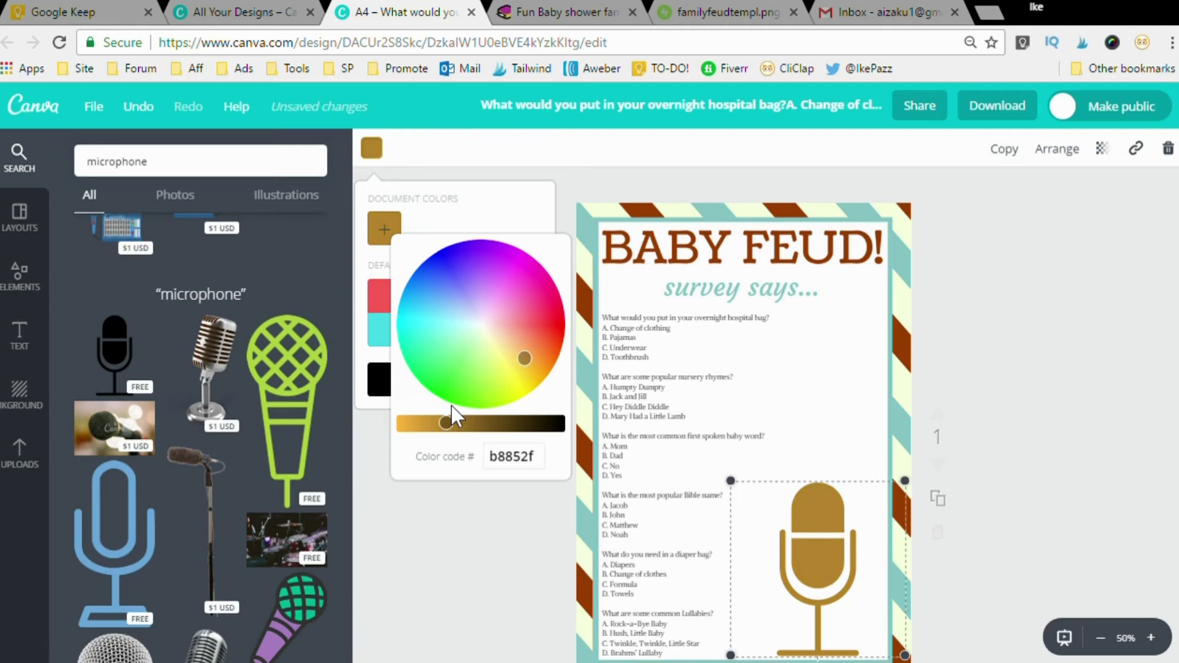
{"action": "left_click_drag", "start_coordinate": [459, 422], "coordinate": [457, 422]}
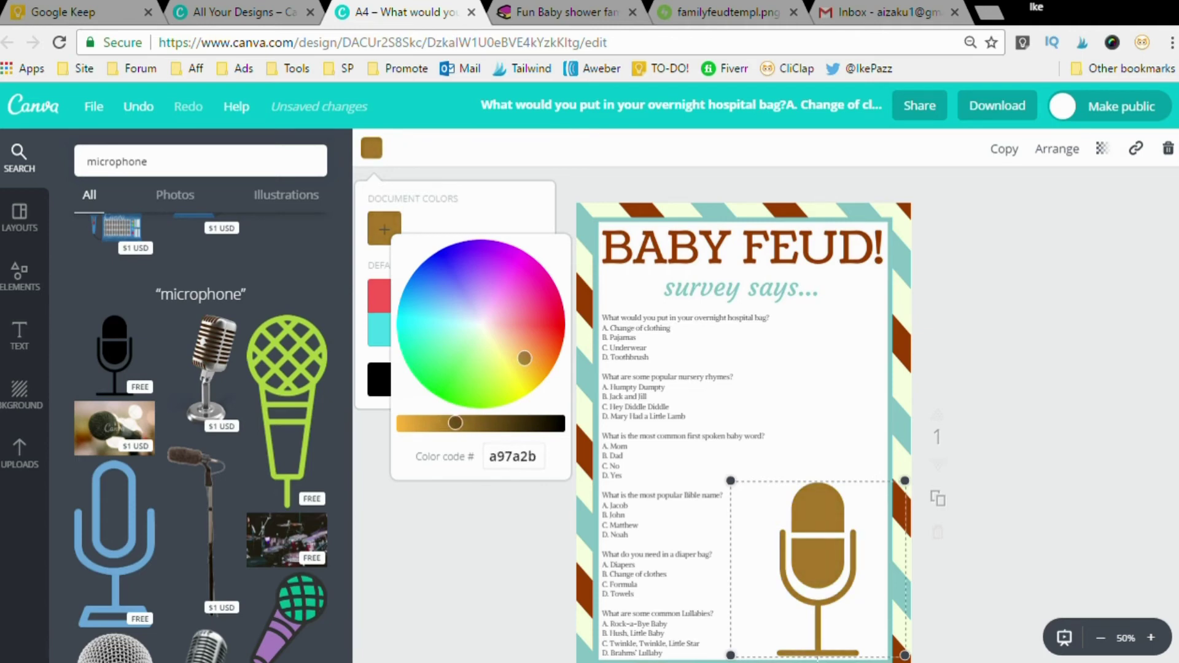
{"action": "left_click", "coordinate": [502, 552]}
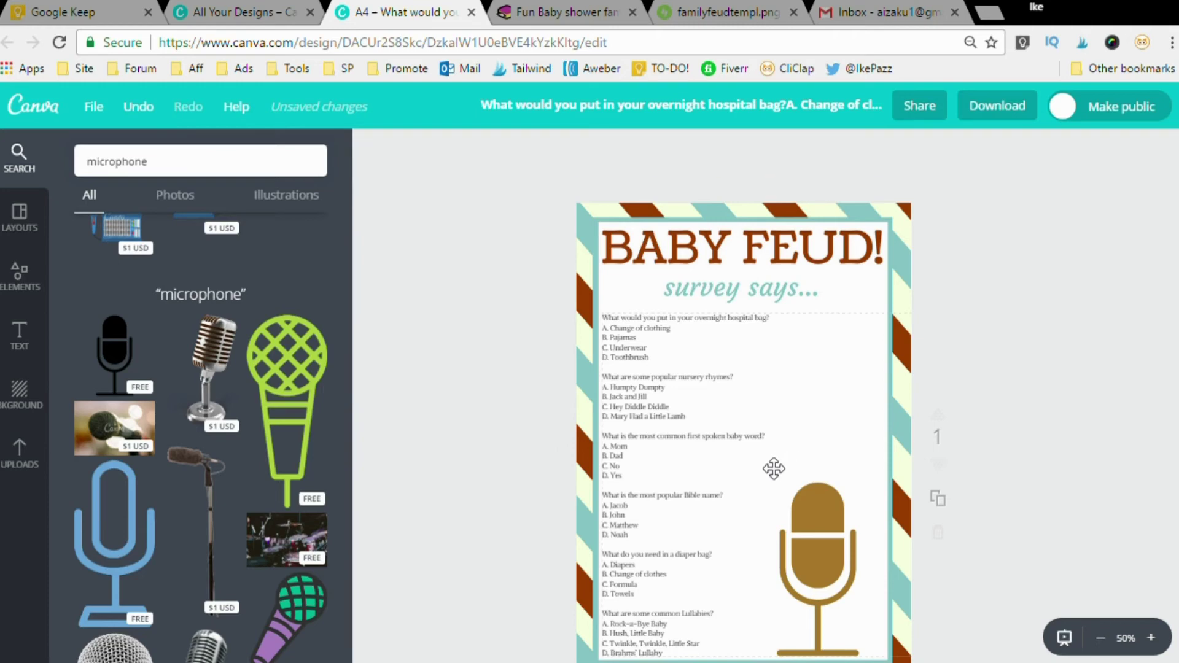
Refine the microphone's colour to a reddish brown matching the border stripes
{"action": "left_click", "coordinate": [807, 552]}
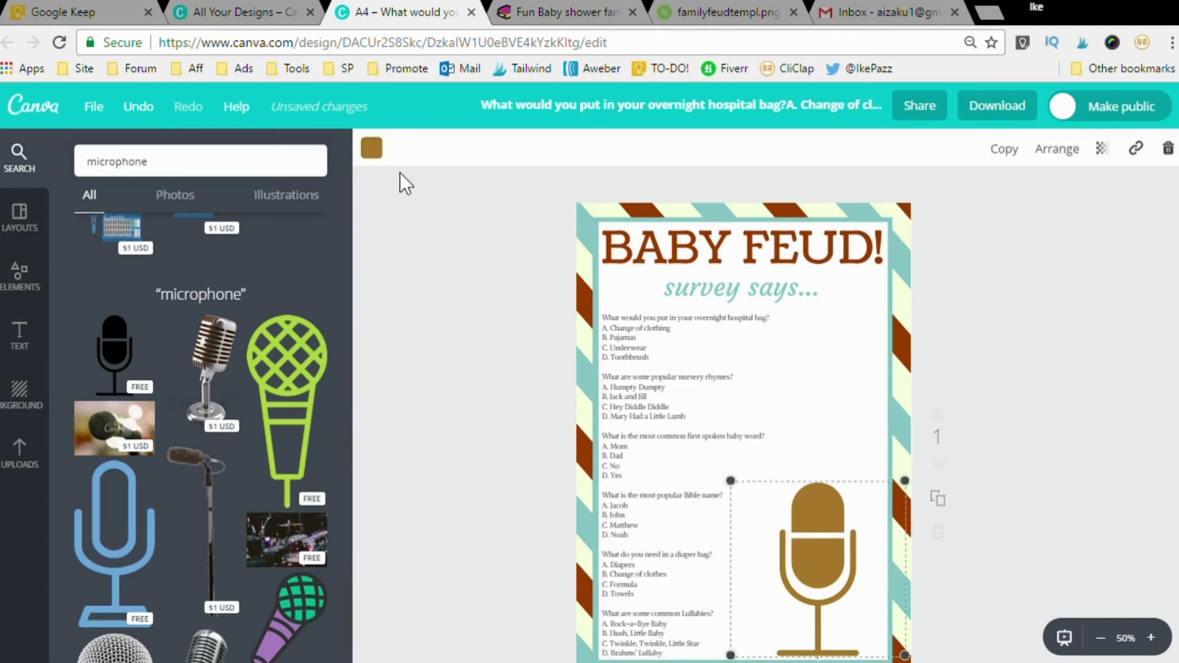
{"action": "left_click", "coordinate": [382, 152]}
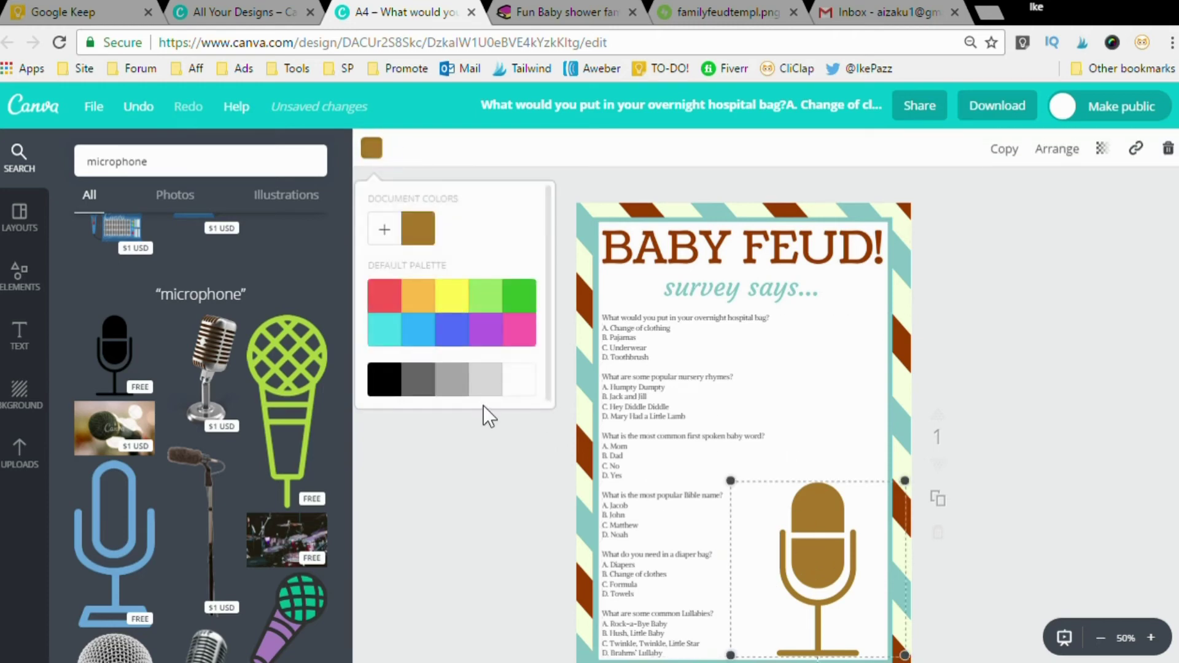
{"action": "left_click", "coordinate": [412, 243]}
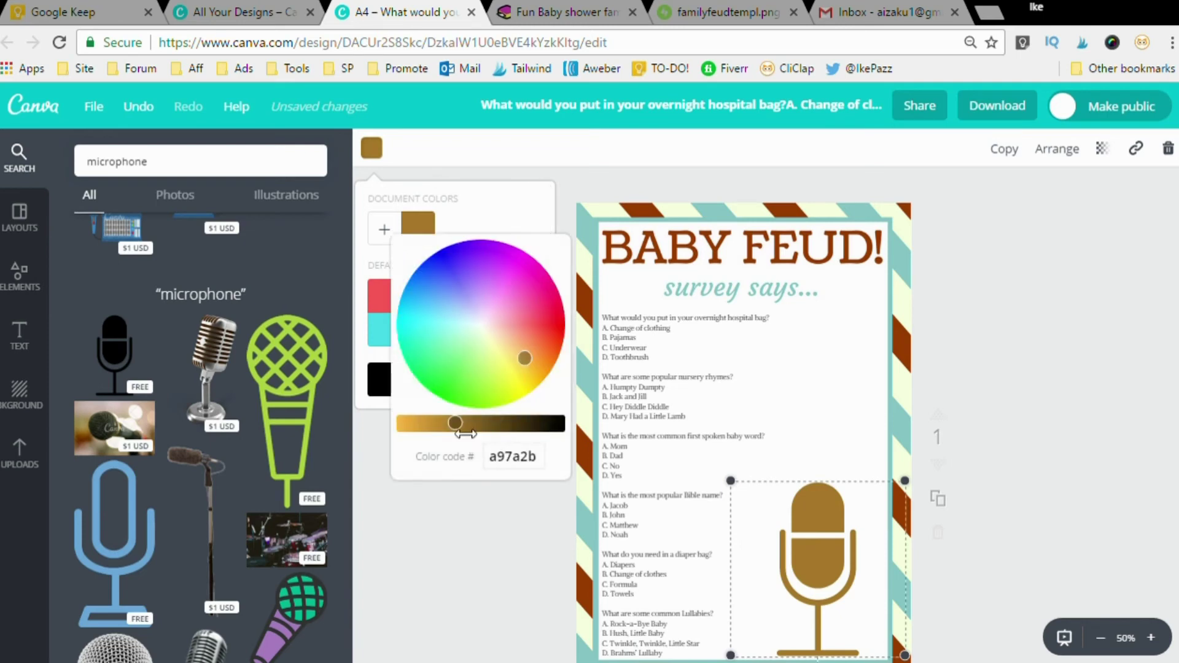
{"action": "mouse_move", "coordinate": [455, 423]}
{"action": "left_mouse_down"}
{"action": "mouse_move", "coordinate": [436, 423]}
{"action": "mouse_move", "coordinate": [453, 423]}
{"action": "left_mouse_up"}
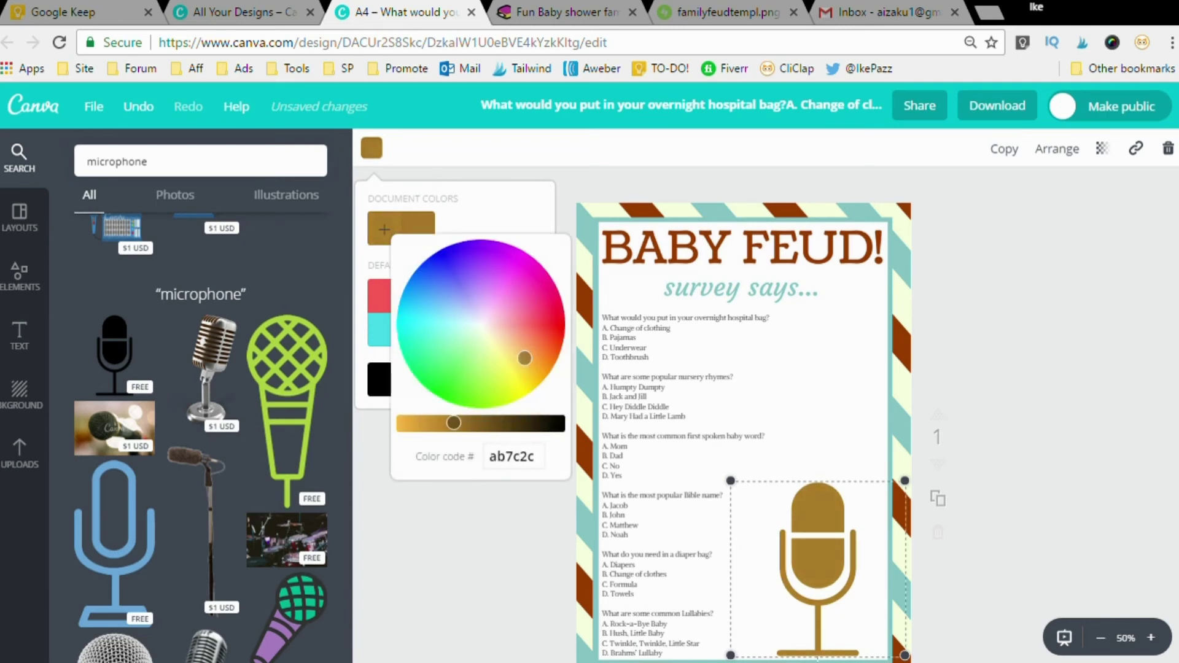
{"action": "left_click_drag", "start_coordinate": [537, 369], "coordinate": [534, 350]}
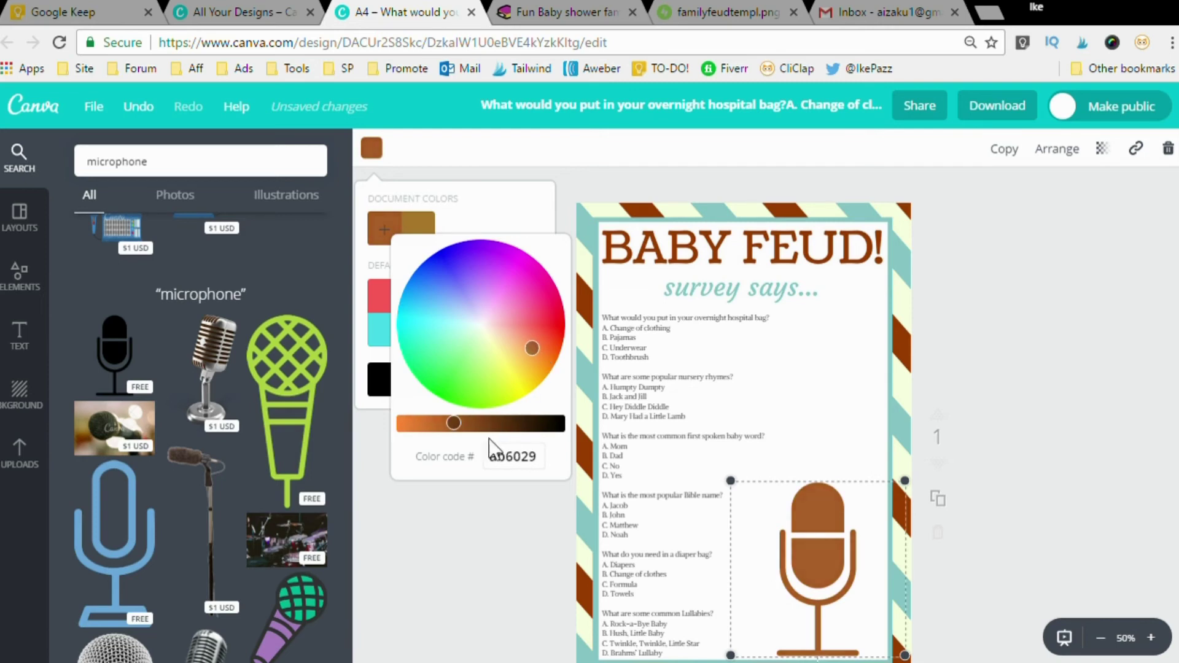
{"action": "left_click", "coordinate": [485, 536]}
Download the Baby Feud design as a PDF Print file
{"action": "scroll", "coordinate": [841, 421], "scroll_direction": "down", "scroll_amount": 1}
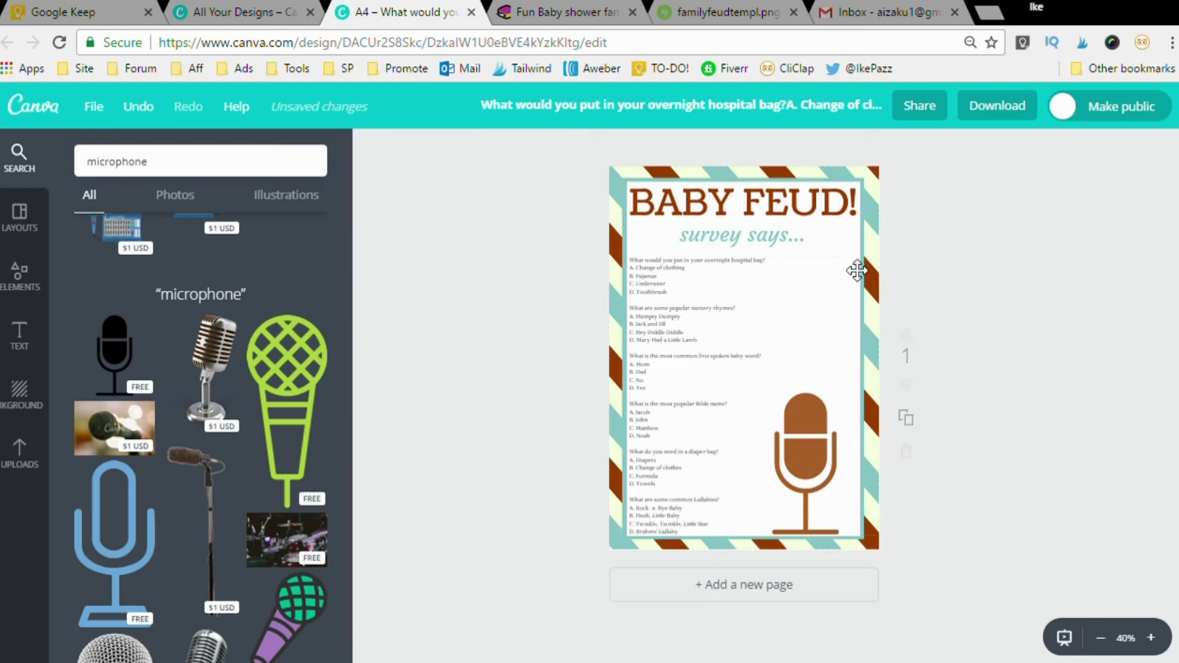
{"action": "left_click", "coordinate": [1003, 111]}
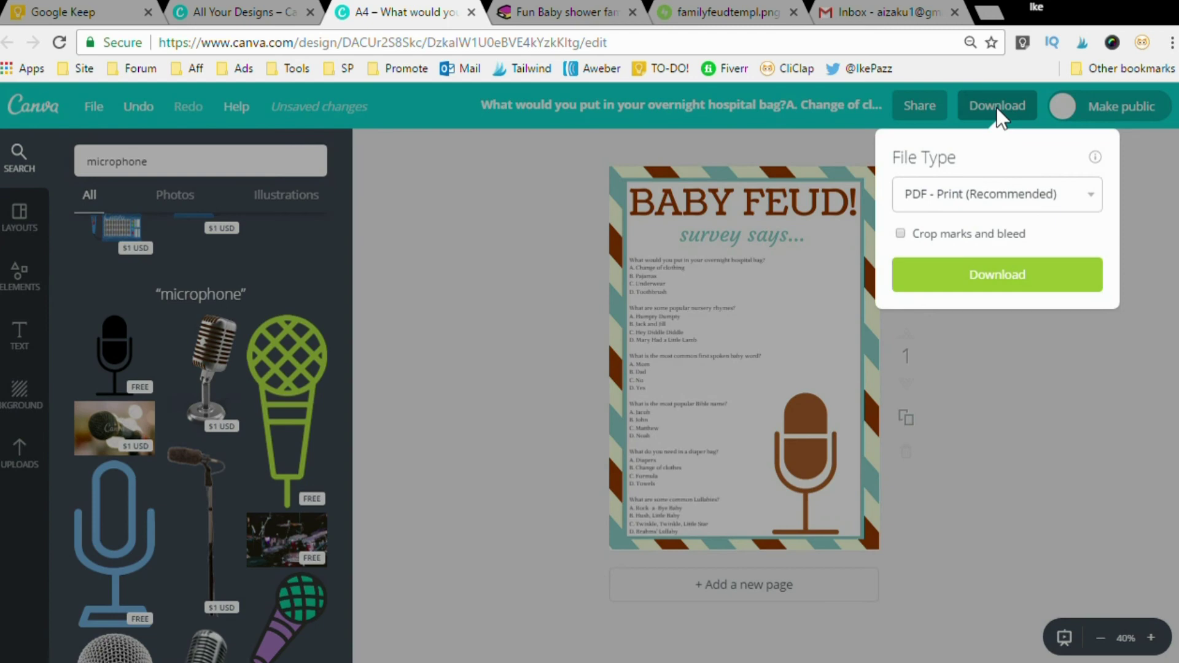
{"action": "left_click", "coordinate": [979, 274]}
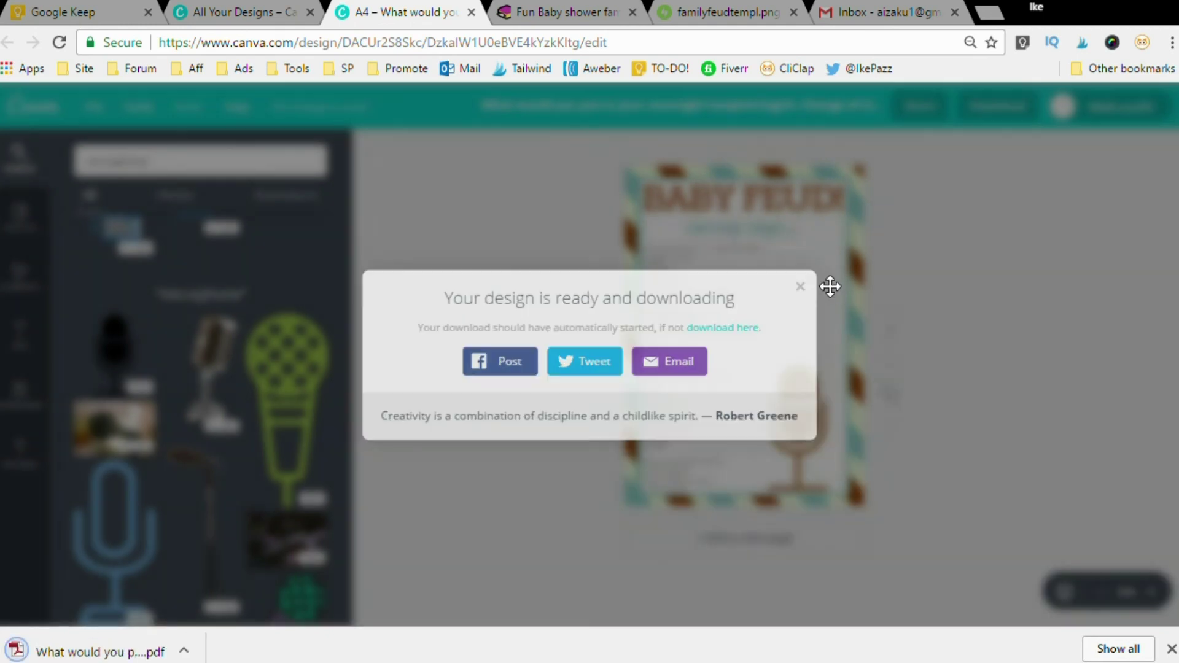
{"action": "left_click", "coordinate": [829, 285]}
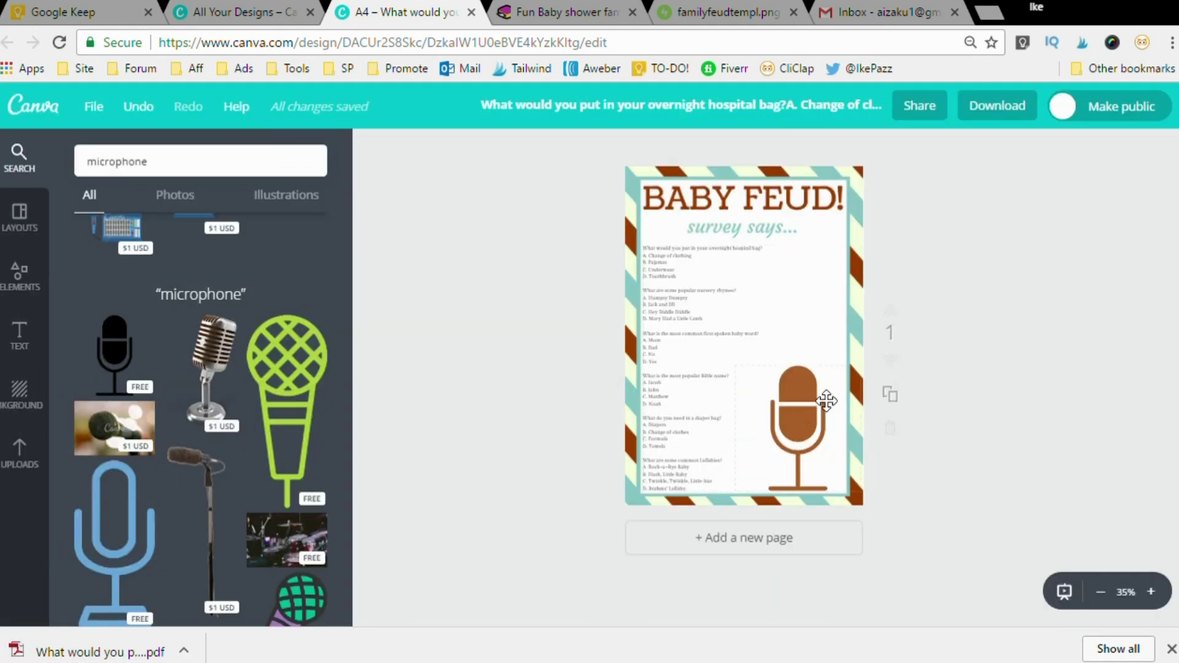